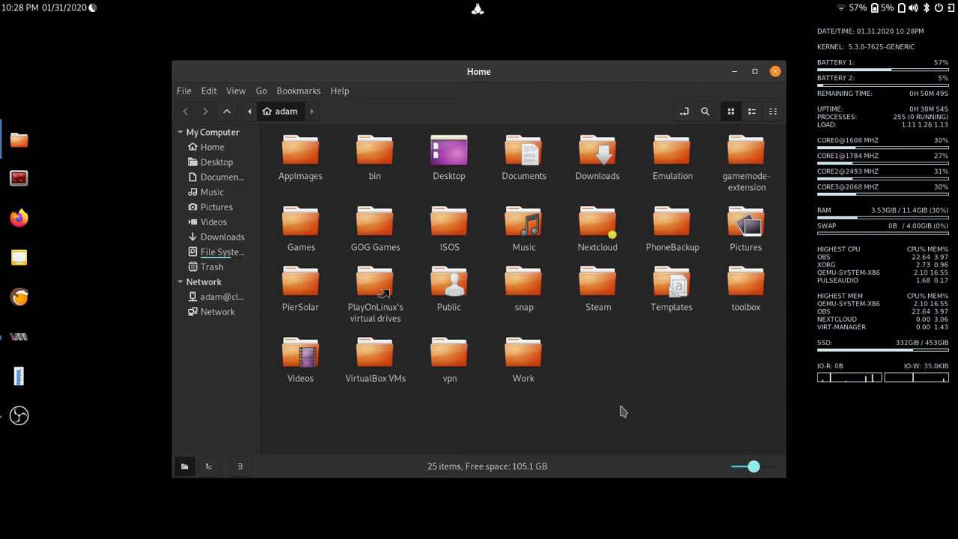
# View the file manager's version information from the help options, then close it
pyautogui.click(341, 90)
pyautogui.click(367, 124)
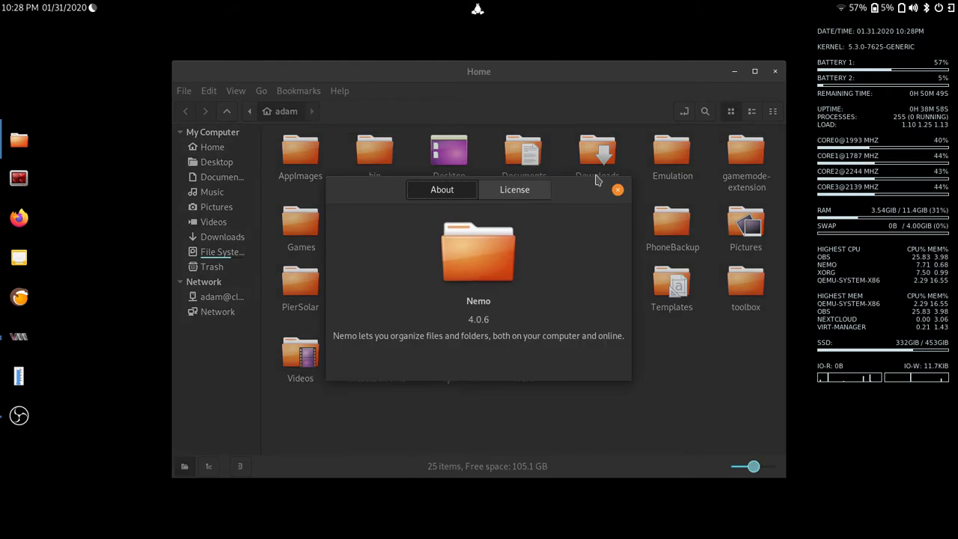
pyautogui.click(618, 191)
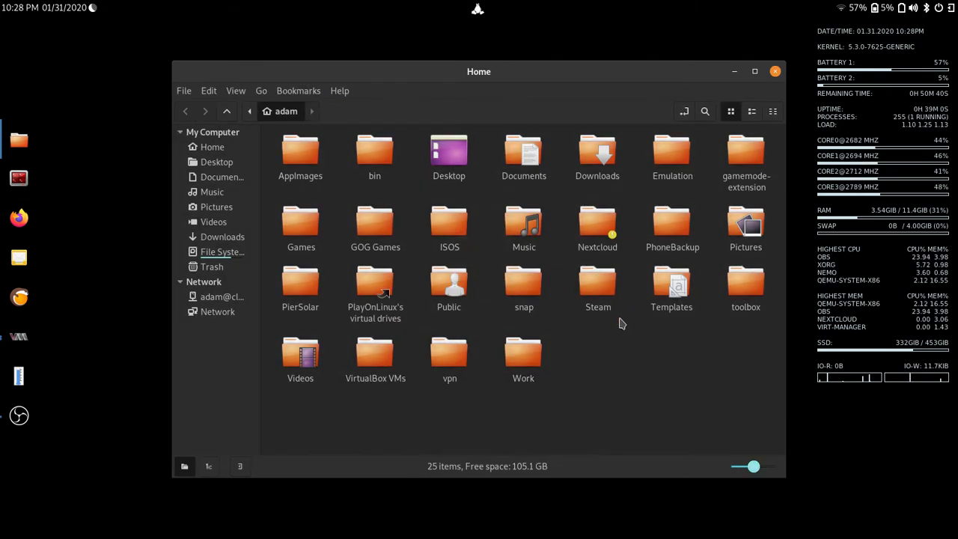
# Look over the Home folder's Create New Document templates without creating anything
pyautogui.rightClick(603, 354)
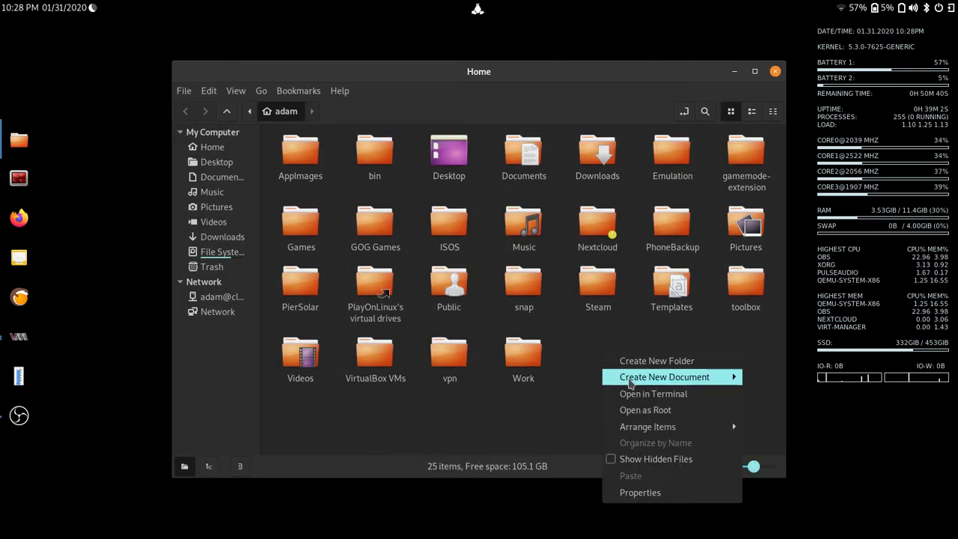
pyautogui.moveTo(630, 383)
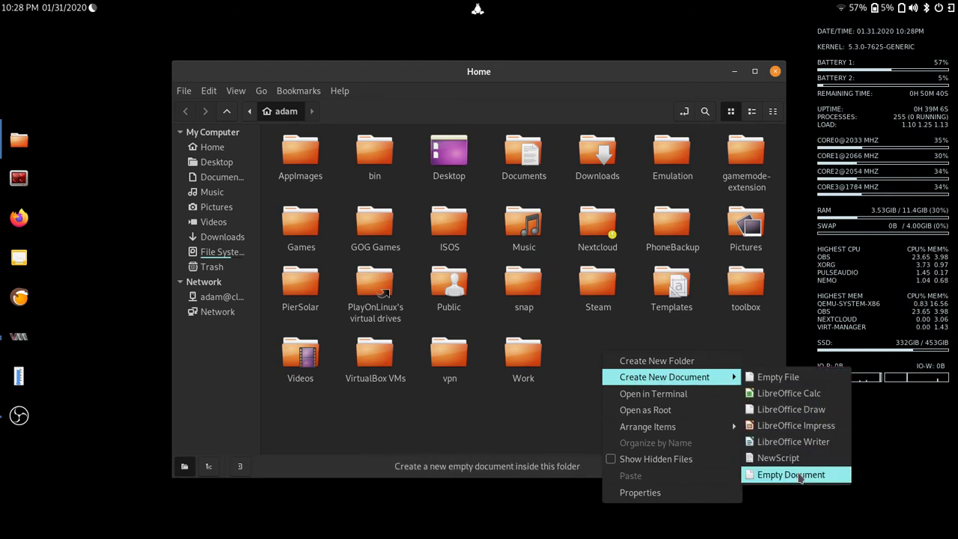
pyautogui.click(713, 342)
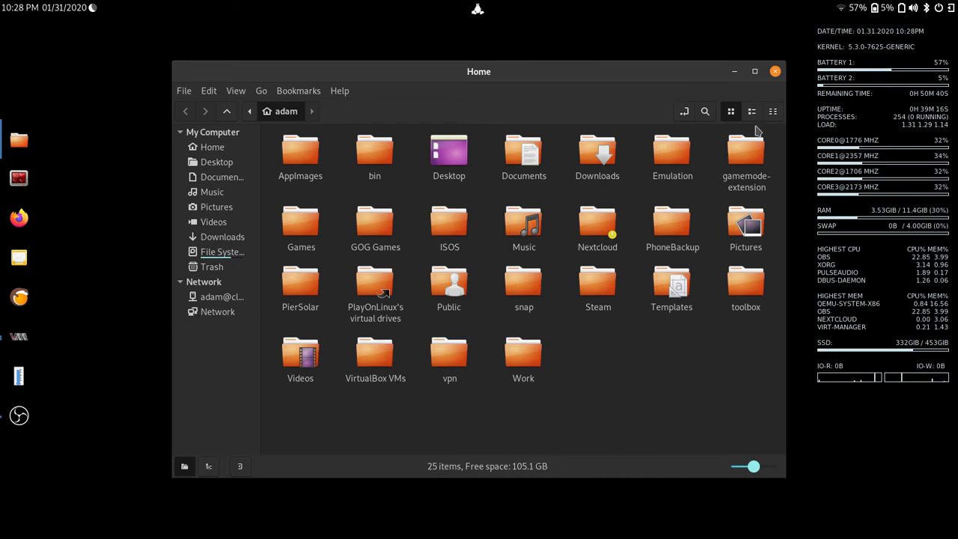
# Close the Home window, open the SolusOS VM full-screen and unlock its desktop with the password
pyautogui.click(775, 73)
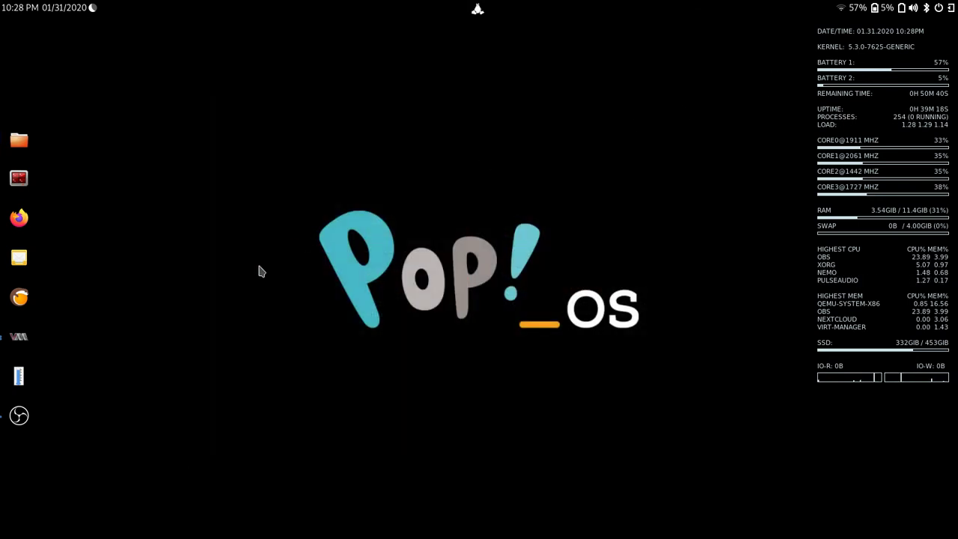
pyautogui.click(19, 339)
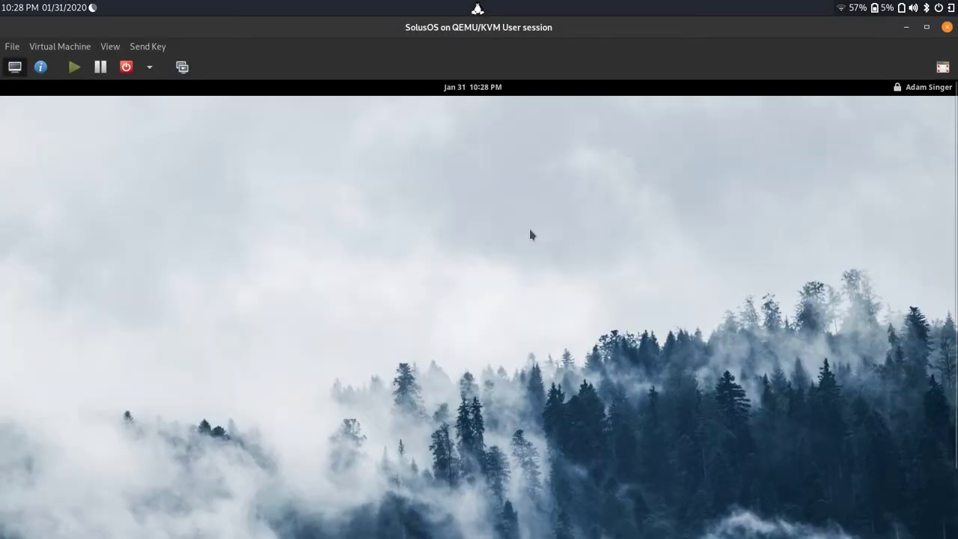
pyautogui.click(942, 67)
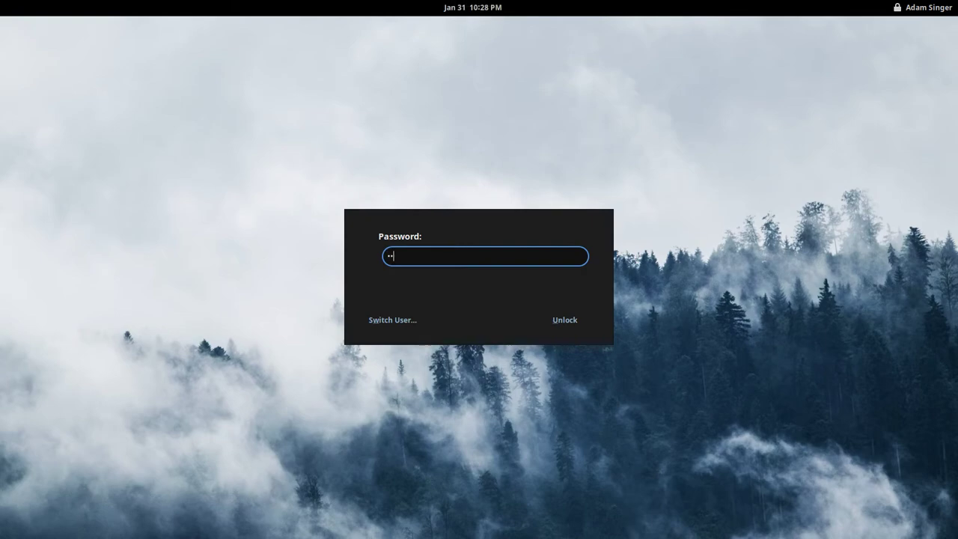
pyautogui.press('Return')
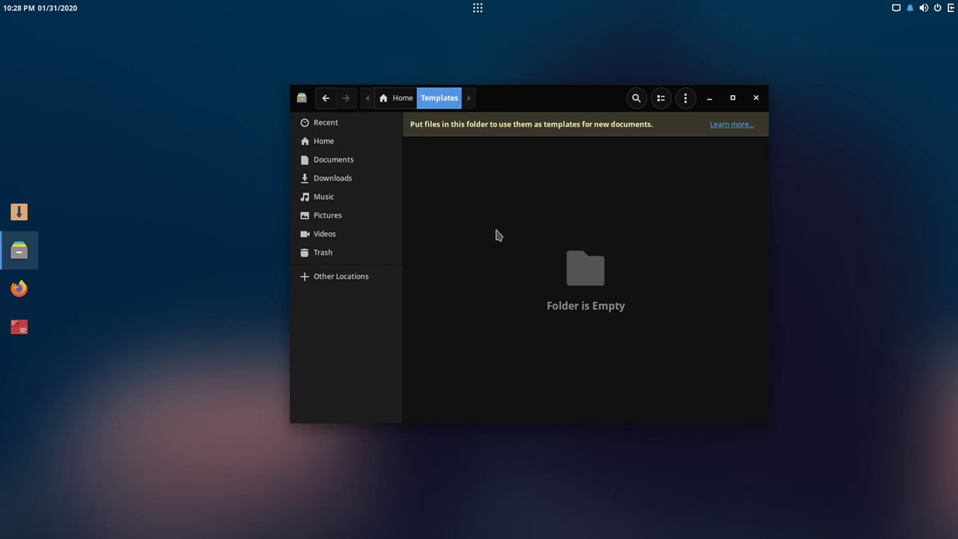
# Return from Templates to the Home folder and check its context menu without creating anything
pyautogui.click(402, 103)
pyautogui.click(544, 281)
pyautogui.rightClick(540, 295)
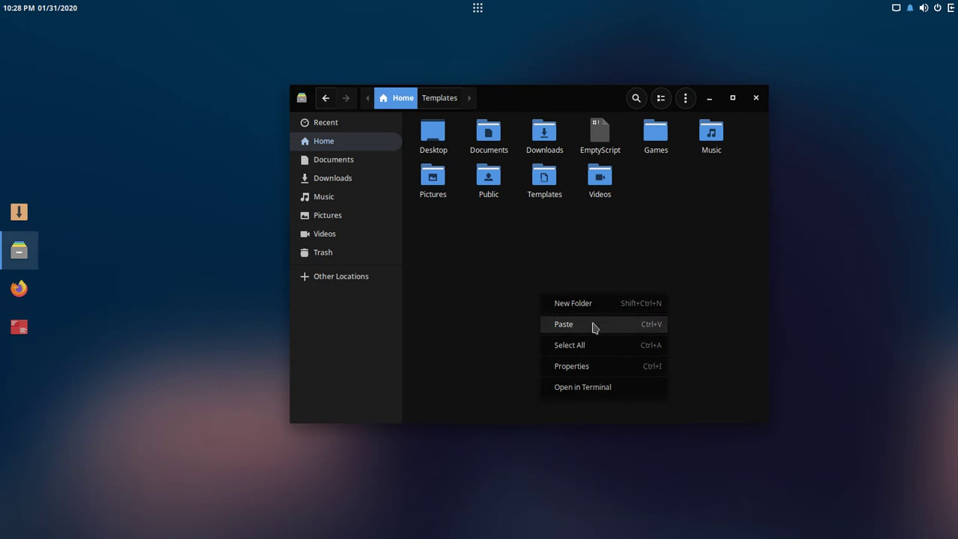
pyautogui.click(547, 260)
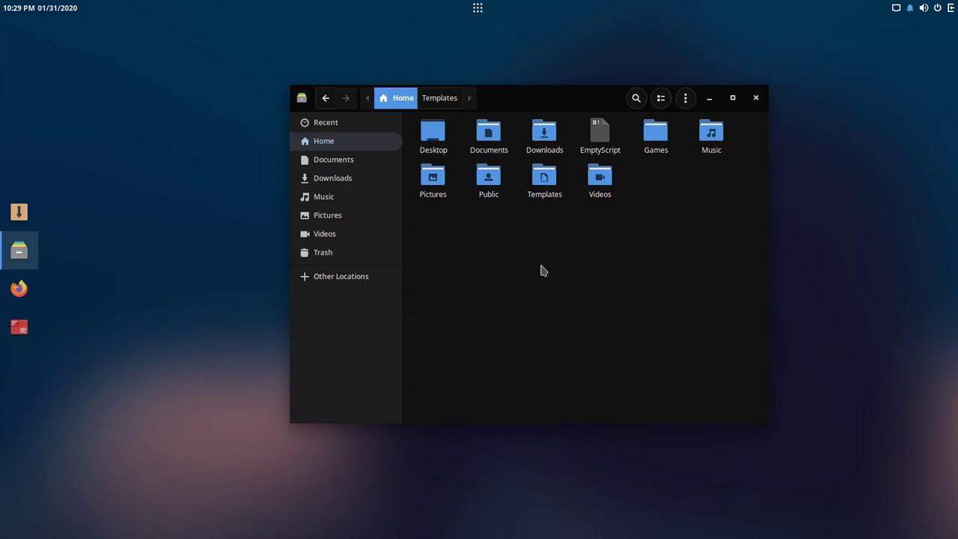
# Launch Text Editor by searching 'text' in the application launcher
pyautogui.press('super')
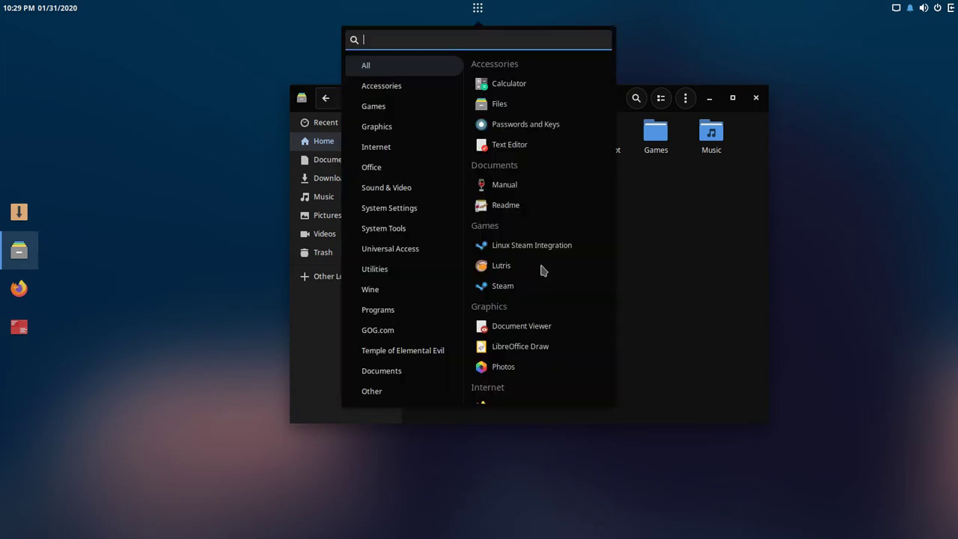
pyautogui.write('tex')
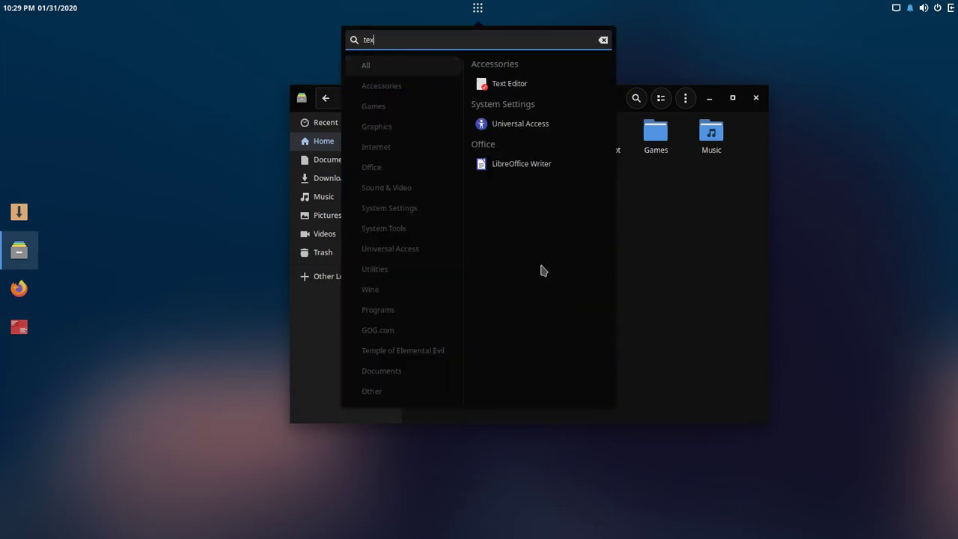
pyautogui.write('t')
pyautogui.click(501, 91)
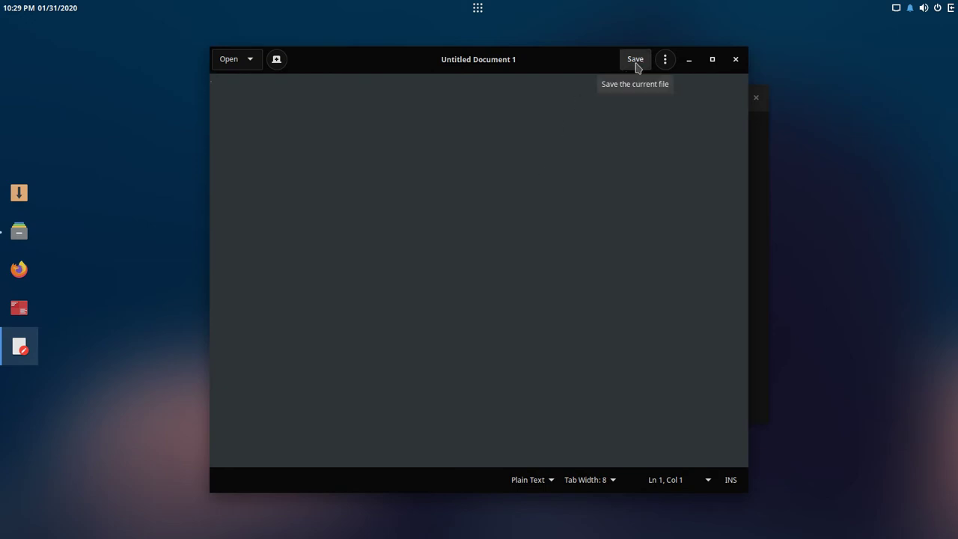
# Save the blank document as 'new file' in the Templates folder
pyautogui.click(664, 60)
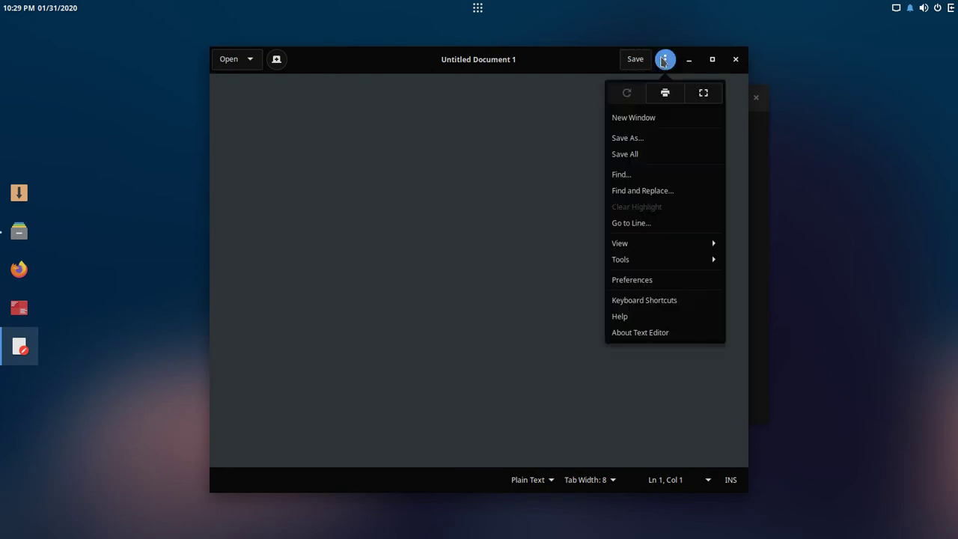
pyautogui.click(644, 140)
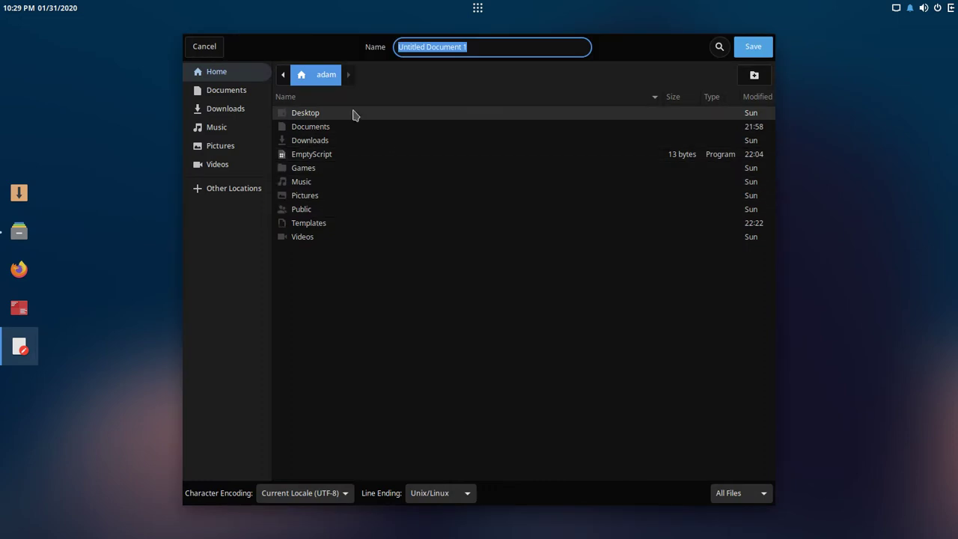
pyautogui.doubleClick(314, 225)
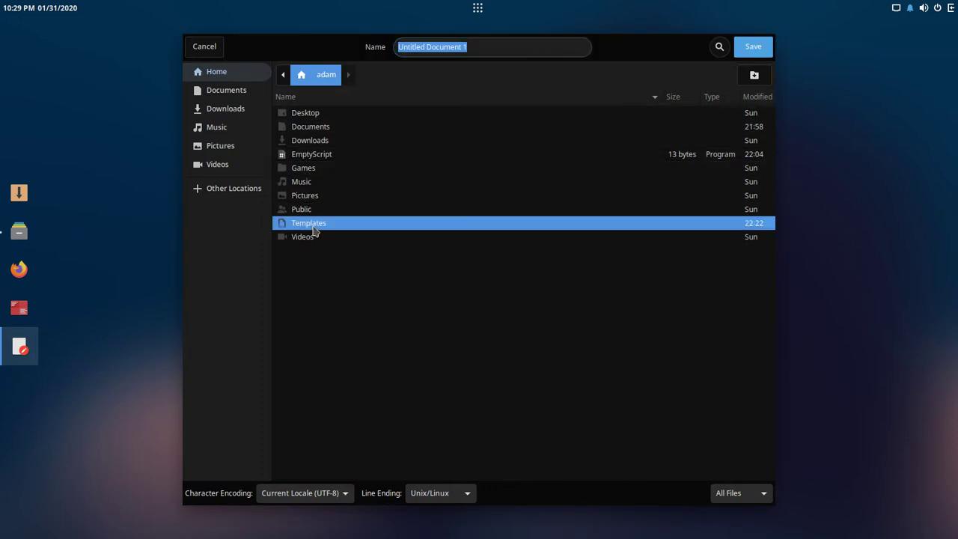
pyautogui.click(474, 45)
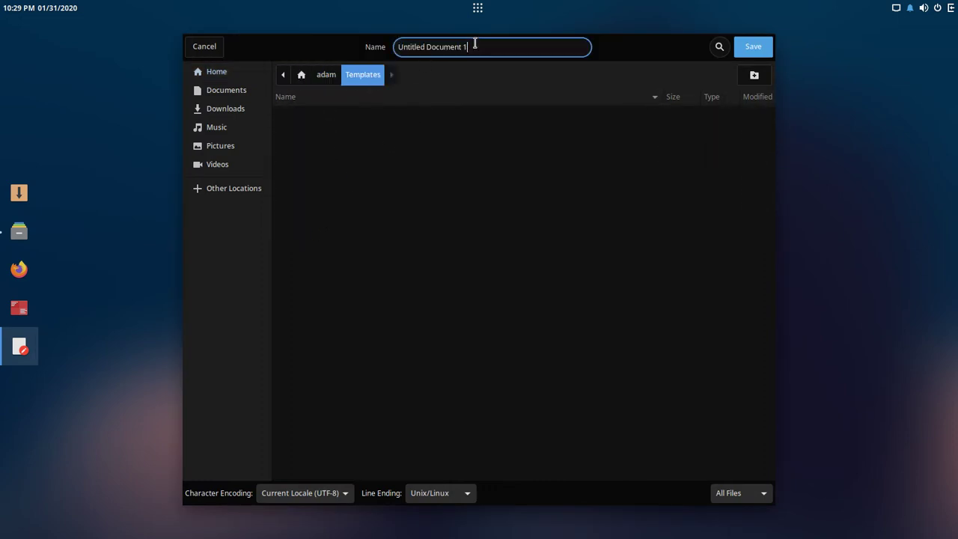
pyautogui.moveTo(481, 45); pyautogui.dragTo(389, 43)
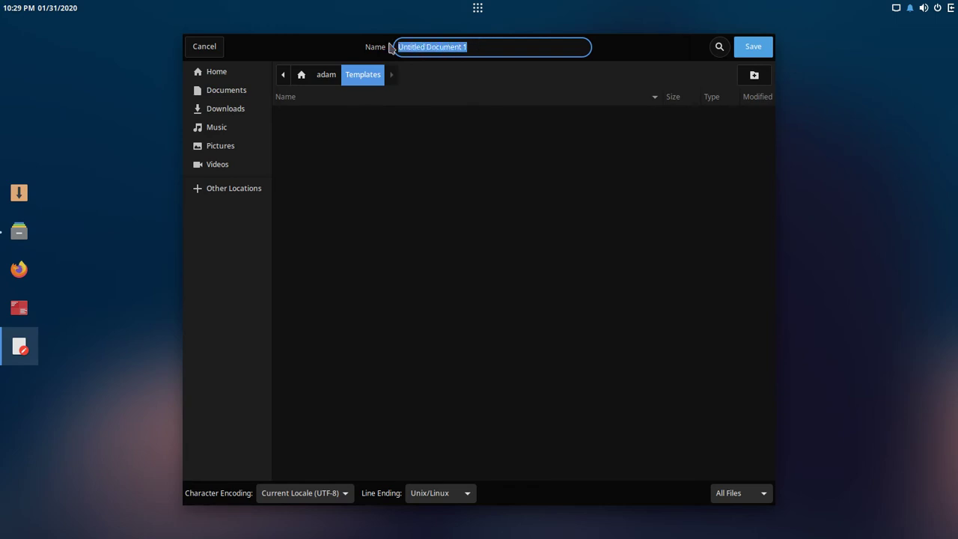
pyautogui.write('new fil')
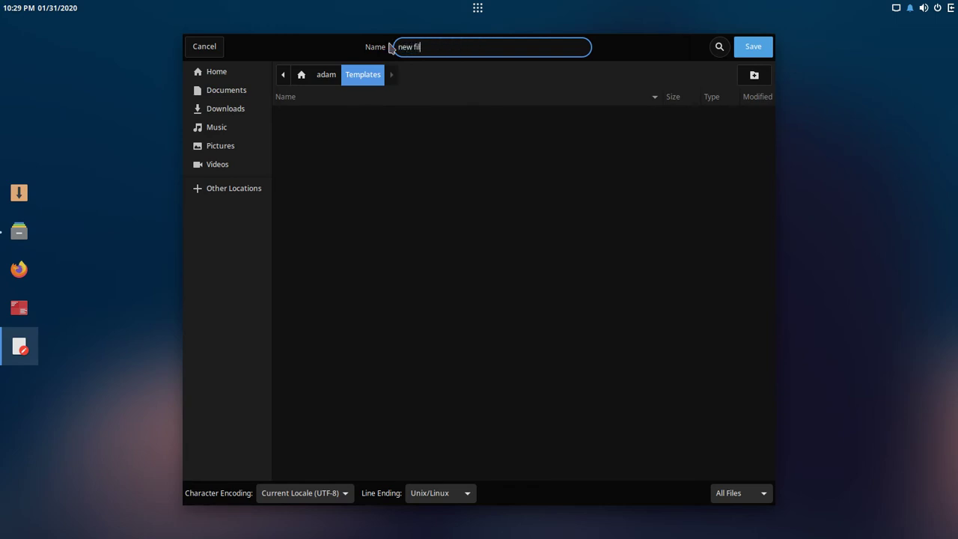
pyautogui.write('e')
pyautogui.click(748, 49)
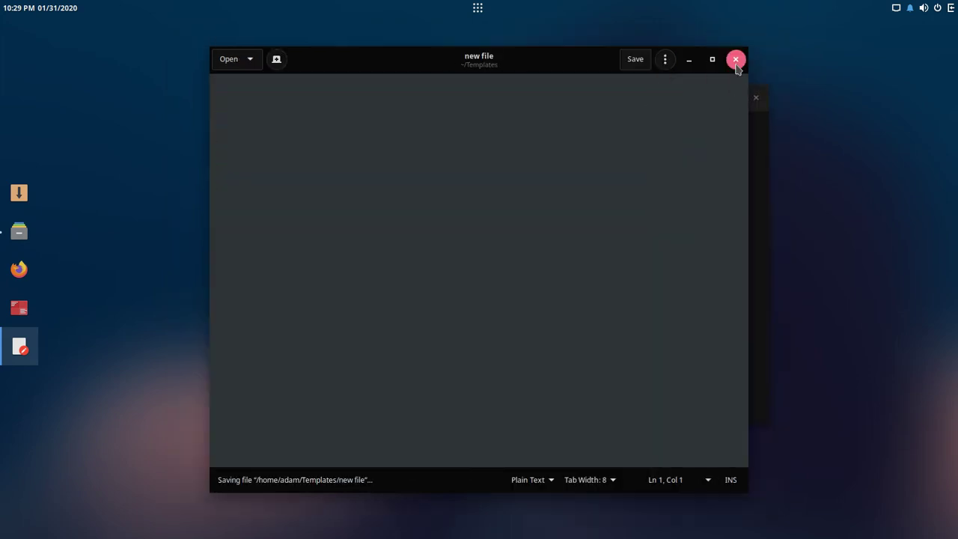
# Close the editor and create a document in Home from the 'new file' template
pyautogui.click(736, 62)
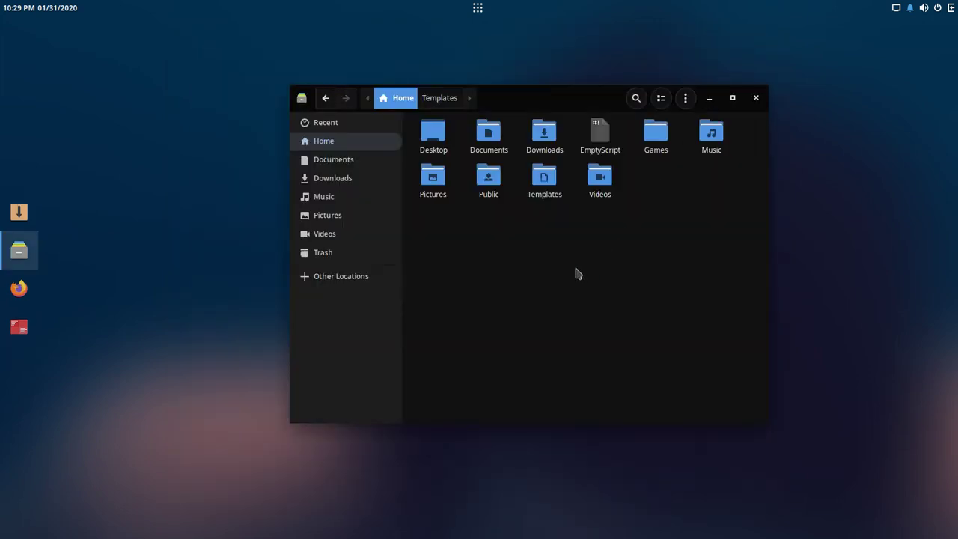
pyautogui.rightClick(531, 266)
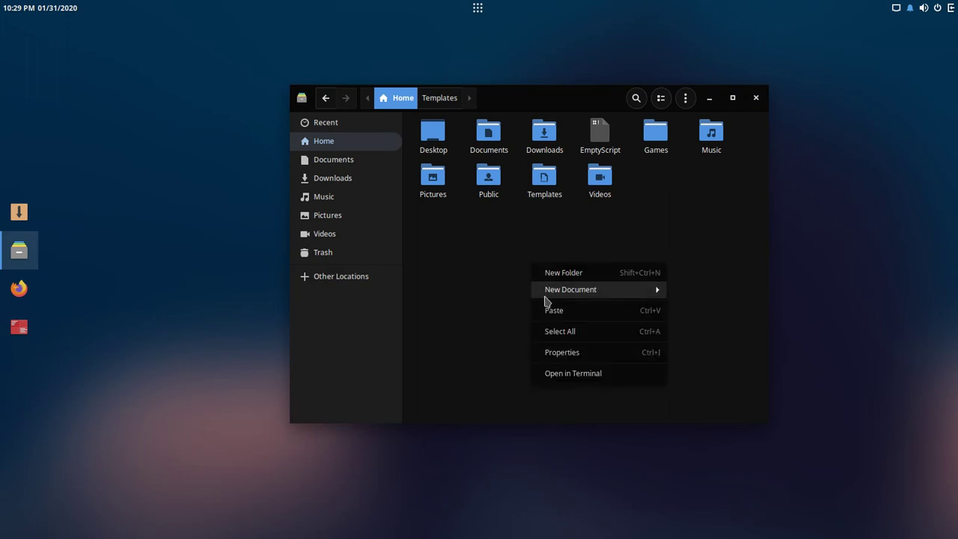
pyautogui.moveTo(550, 295)
pyautogui.click(707, 294)
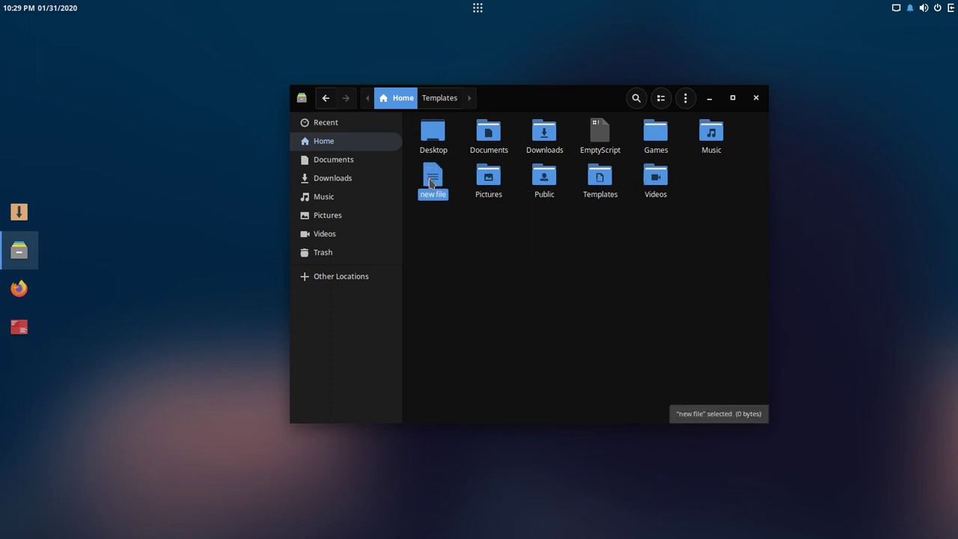
# Check the new file's context menu, then close the text editor showing it
pyautogui.rightClick(430, 182)
pyautogui.click(459, 187)
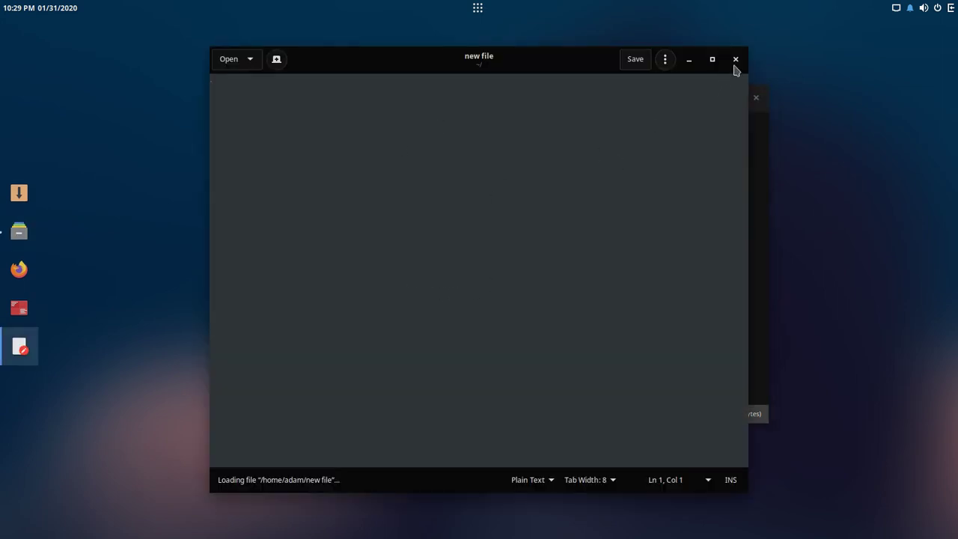
pyautogui.click(735, 66)
pyautogui.click(569, 294)
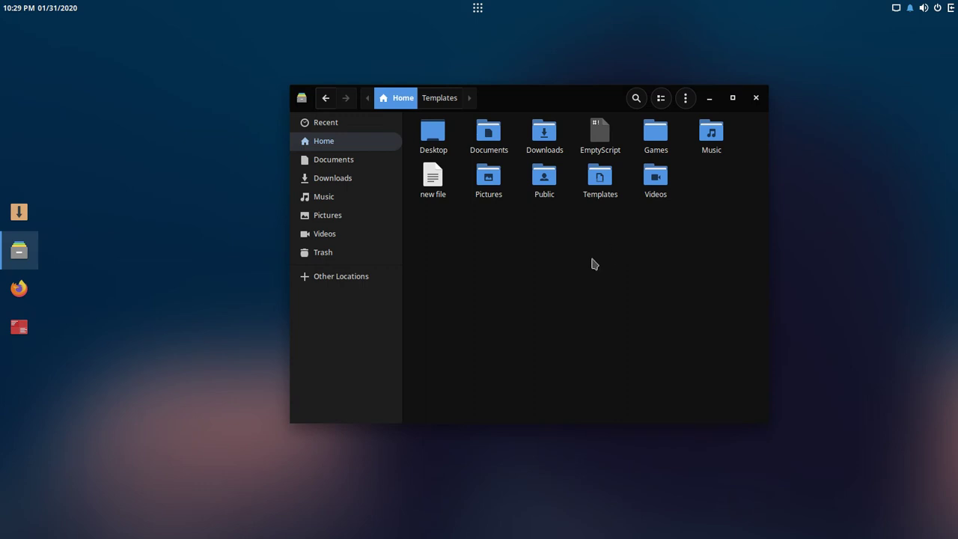
# Launch LibreOffice Writer from the application list
pyautogui.press('super')
pyautogui.write('l')
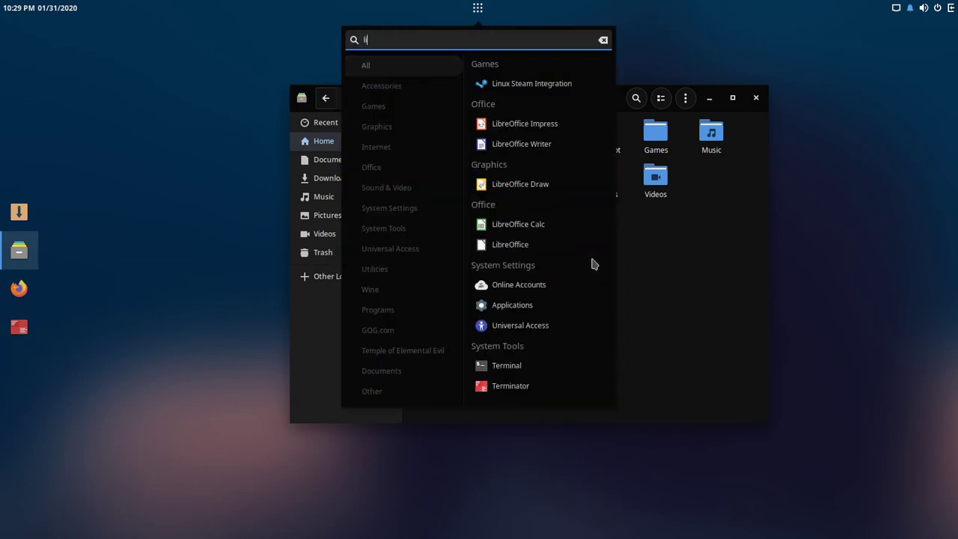
pyautogui.click(541, 145)
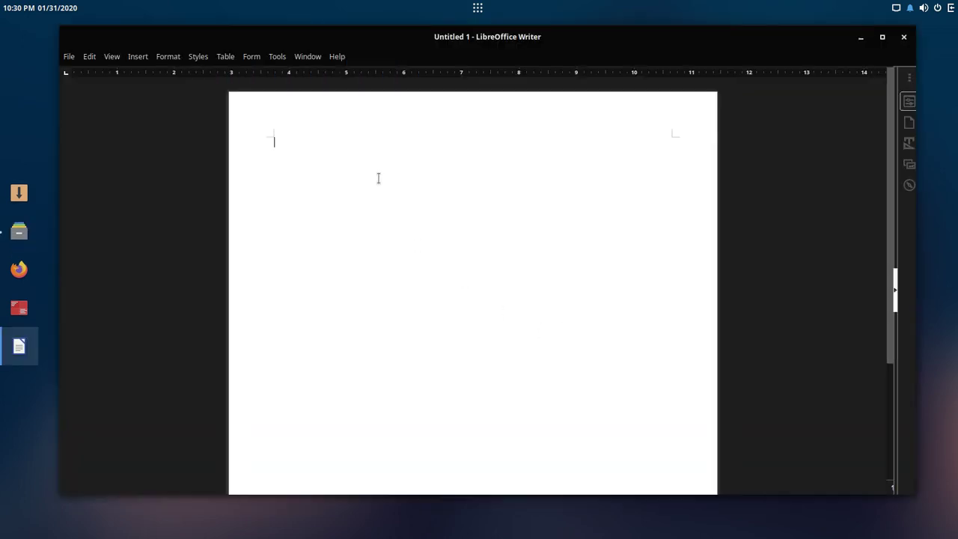
# Save the blank Writer document as 'new file.odt' in the Templates folder
pyautogui.click(69, 57)
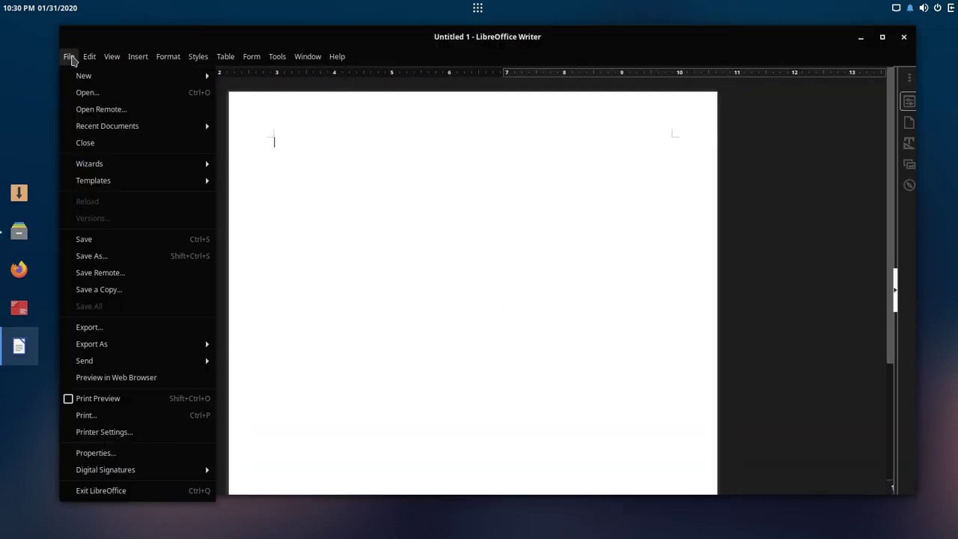
pyautogui.click(88, 255)
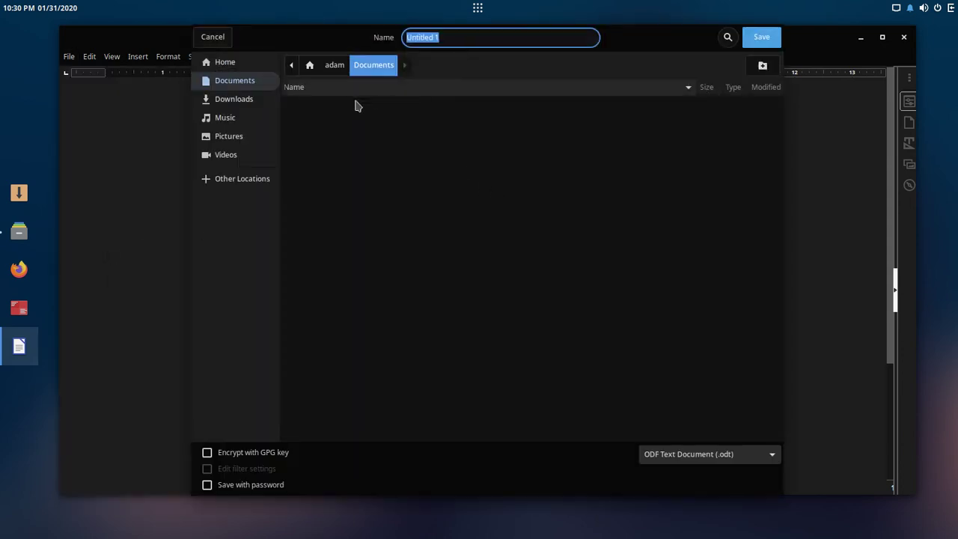
pyautogui.click(336, 69)
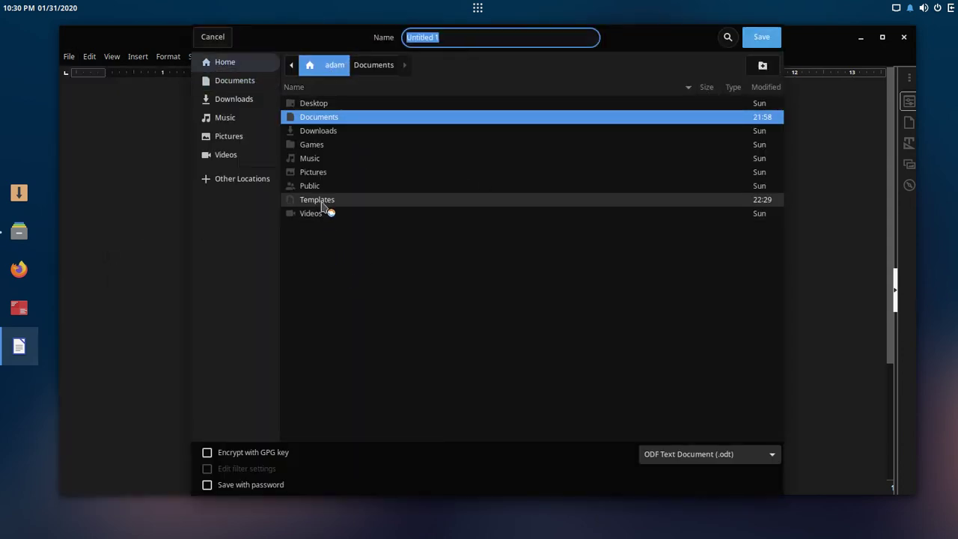
pyautogui.doubleClick(322, 201)
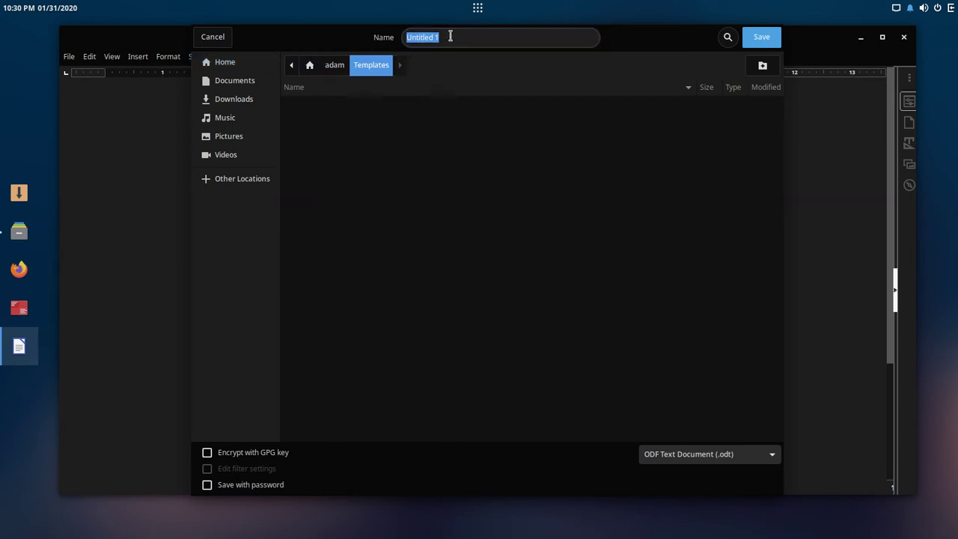
pyautogui.write('New')
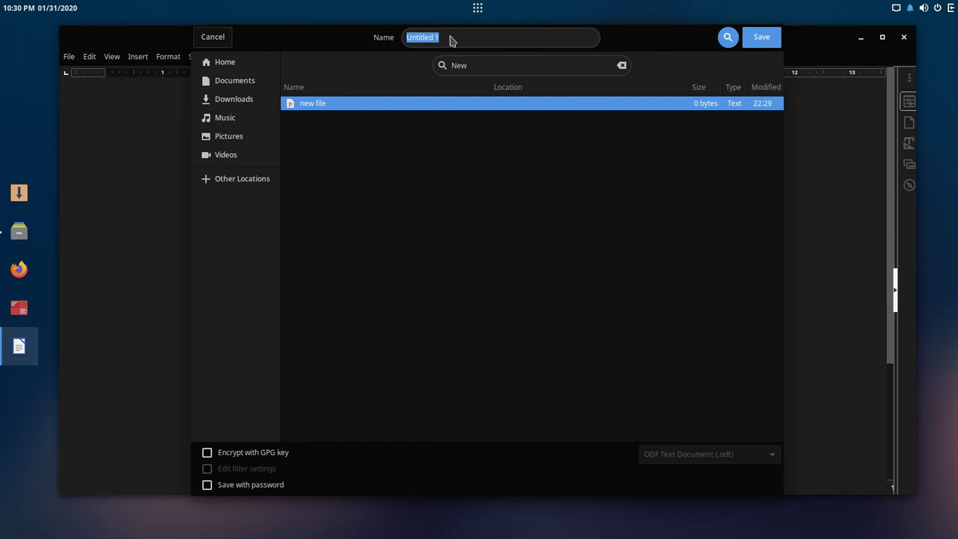
pyautogui.press('Return')
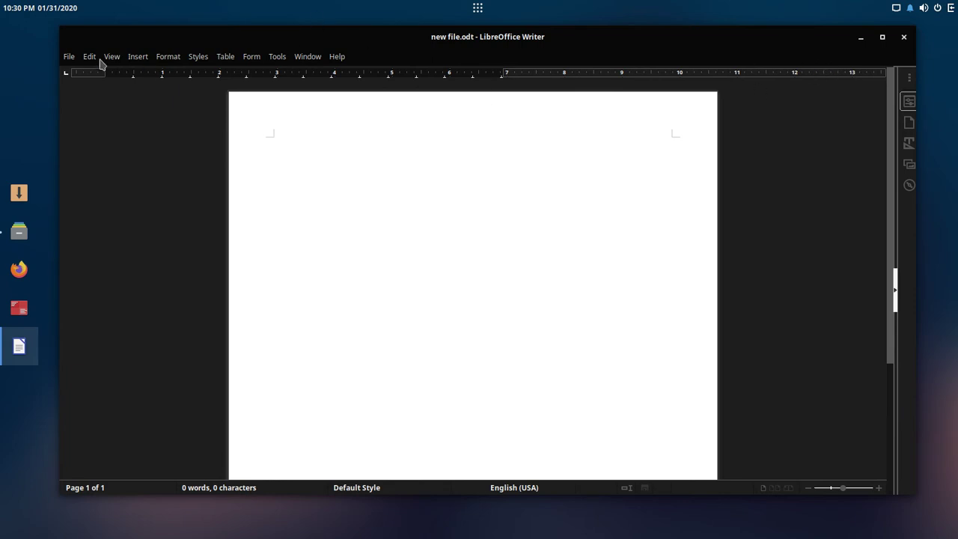
# Save another copy as 'newdocument.odt' in Templates
pyautogui.click(69, 60)
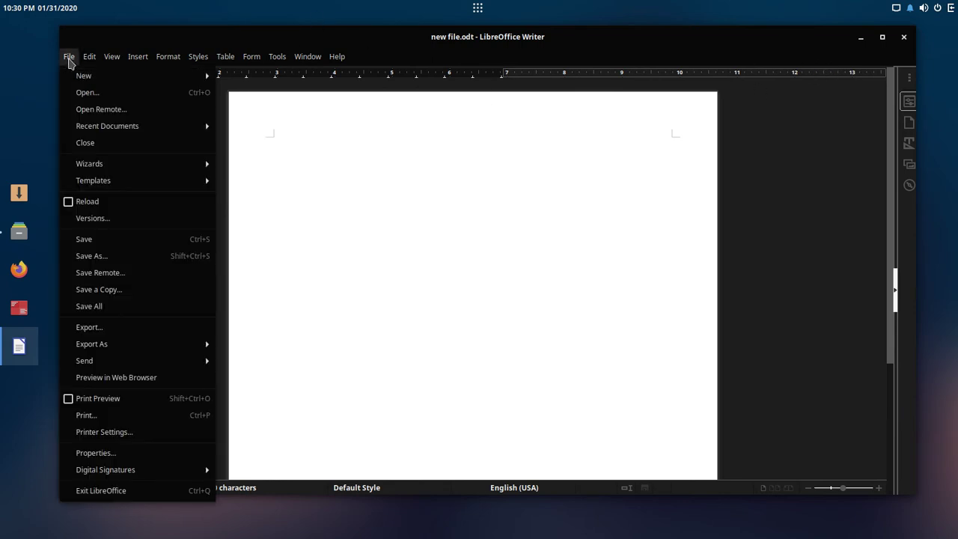
pyautogui.click(91, 256)
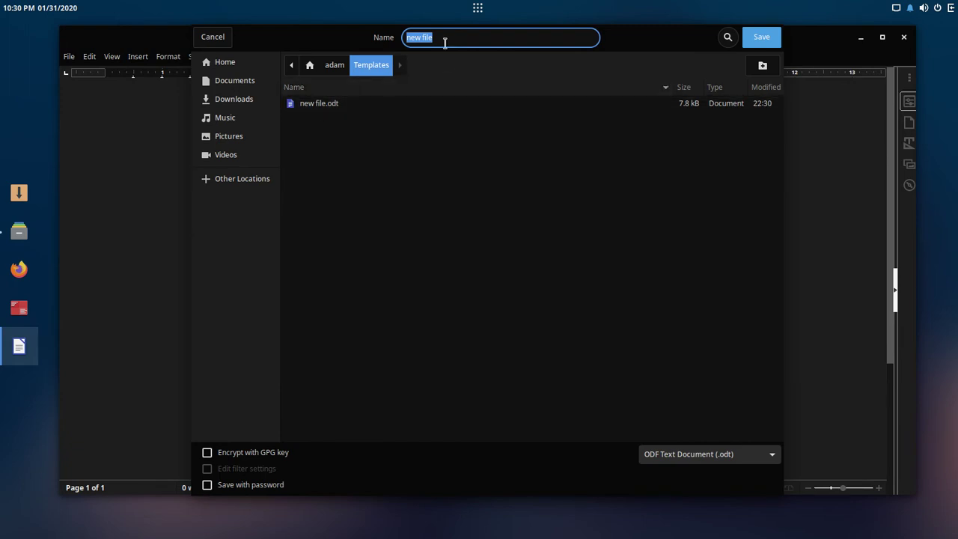
pyautogui.moveTo(446, 39); pyautogui.dragTo(401, 41)
pyautogui.write('new')
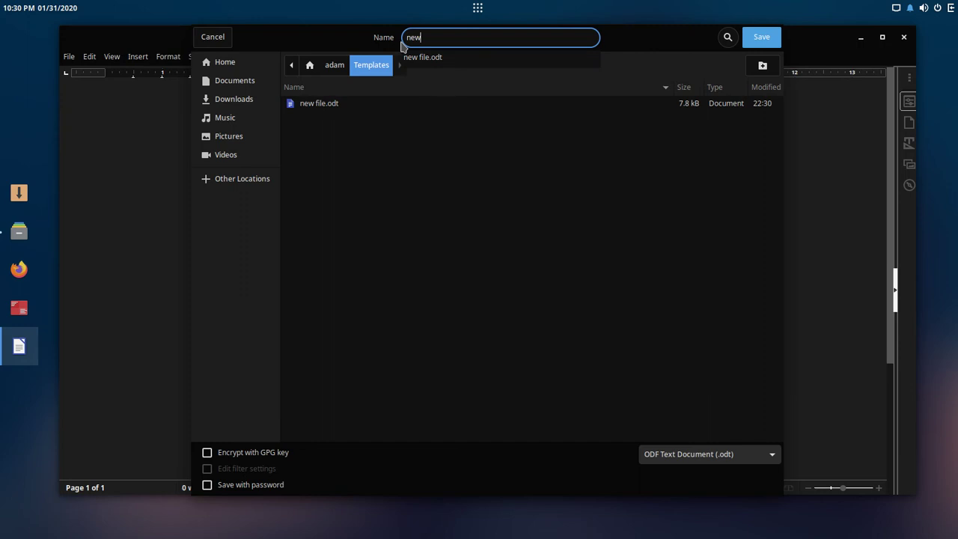
pyautogui.write('document')
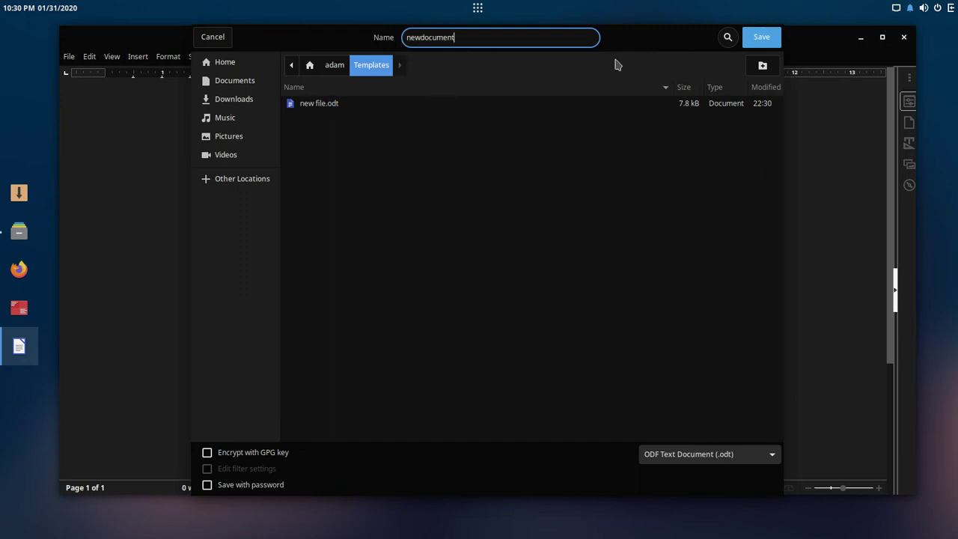
pyautogui.click(760, 37)
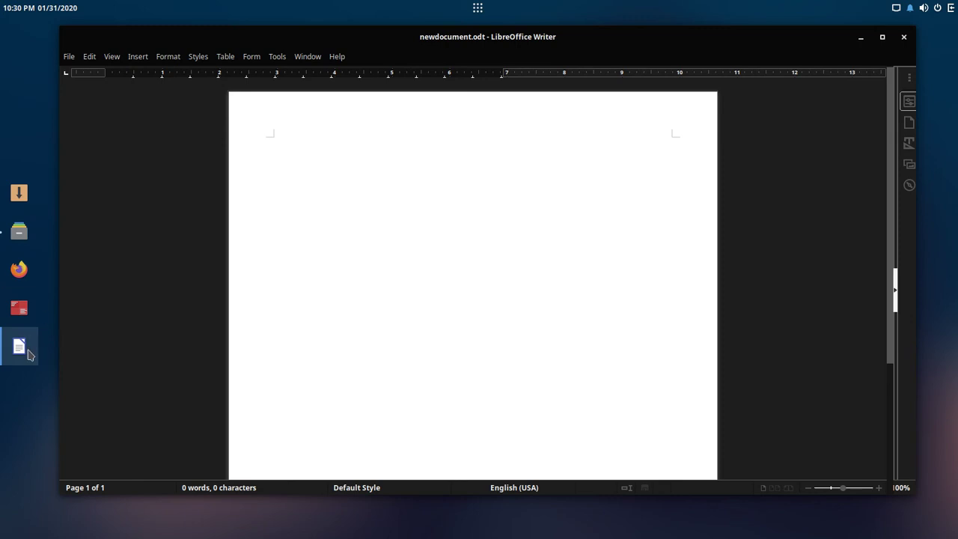
# Minimize Writer and confirm New Document lists newdocument plus two 'new file' templates
pyautogui.click(860, 37)
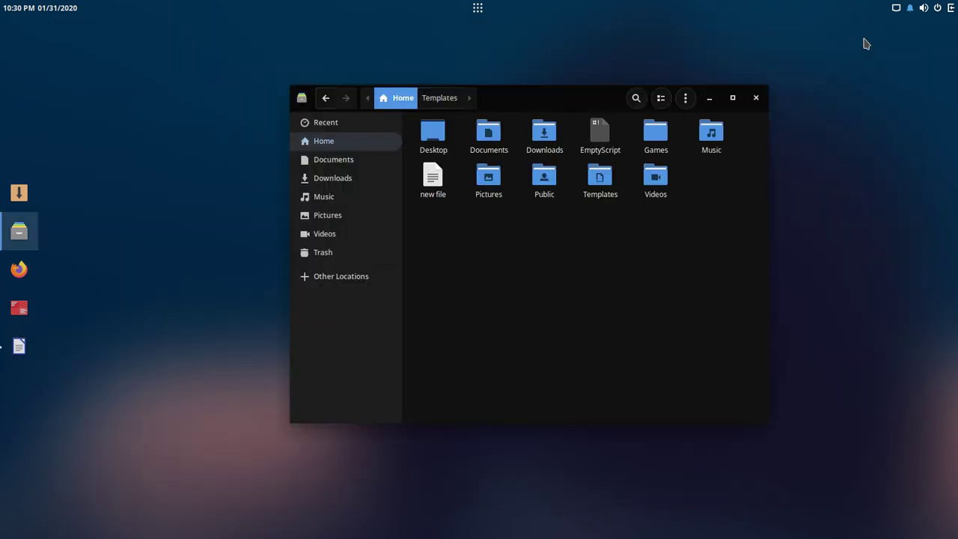
pyautogui.rightClick(556, 263)
pyautogui.moveTo(573, 285)
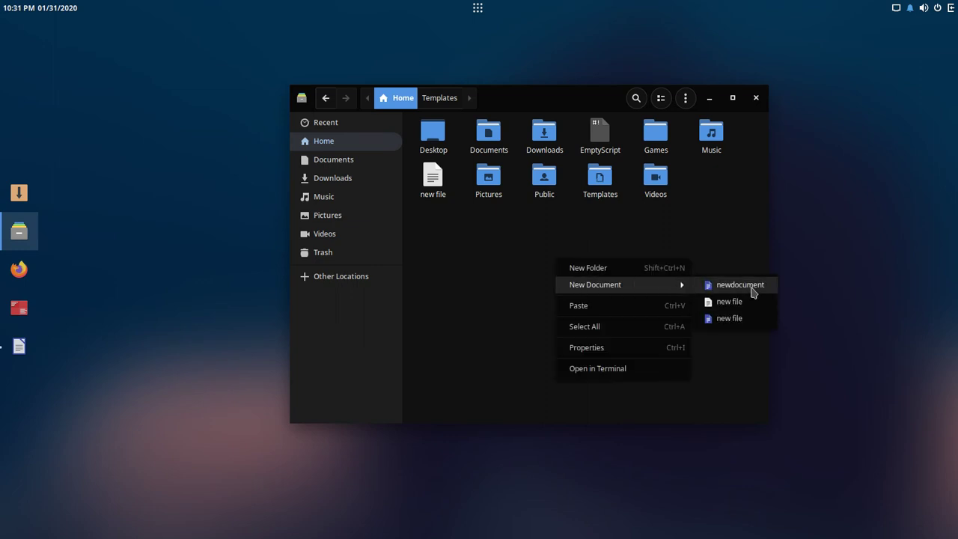
pyautogui.click(743, 375)
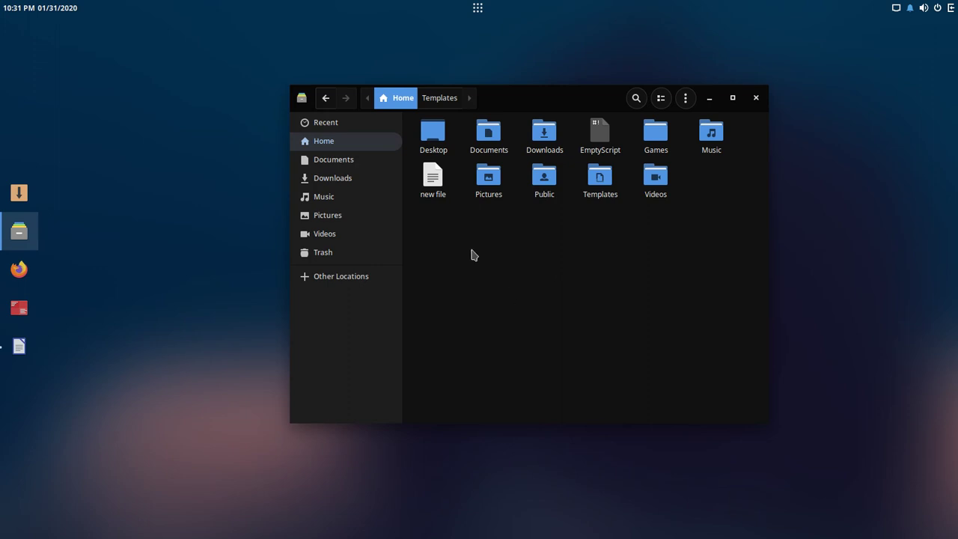
# Open 'new file' in the text editor and write '#! /bin/bash' followed by blank lines
pyautogui.doubleClick(433, 191)
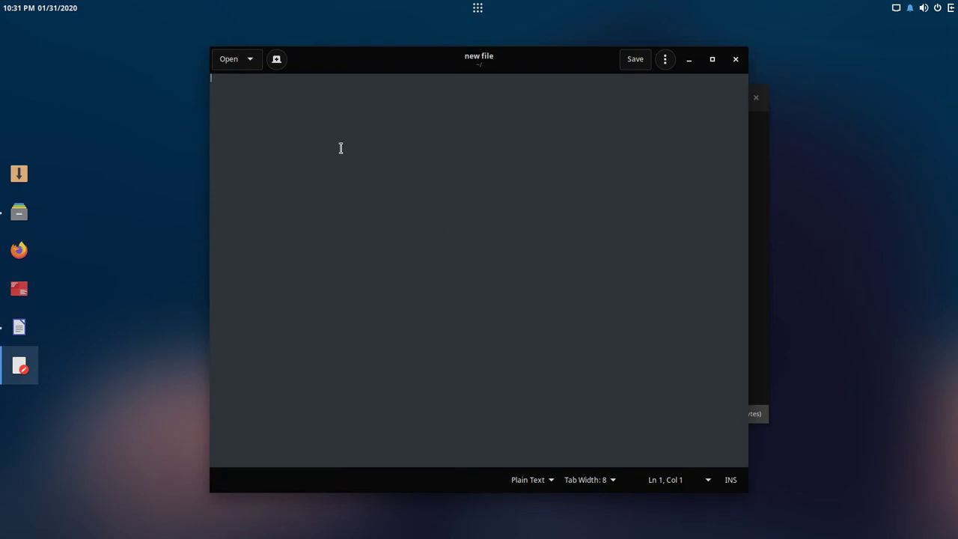
pyautogui.write('#! /bin/bash')
pyautogui.press('Return')
pyautogui.press('Return')
# Save the script as 'NewScript' in the Templates folder
pyautogui.click(662, 61)
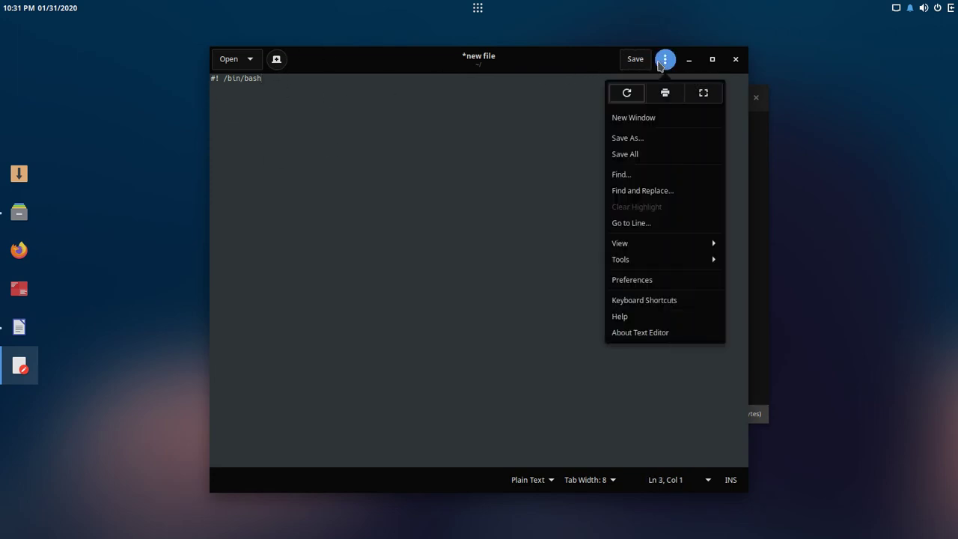
pyautogui.click(642, 139)
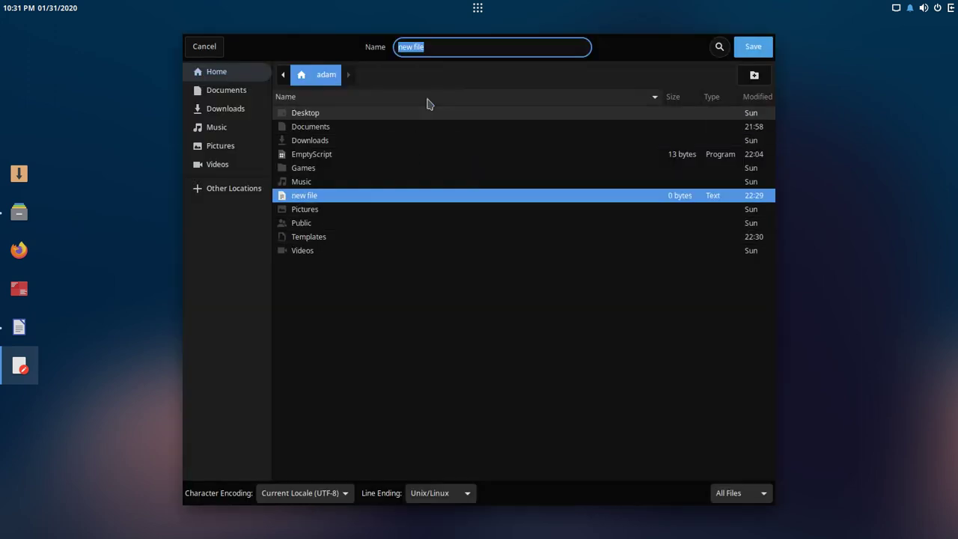
pyautogui.doubleClick(307, 236)
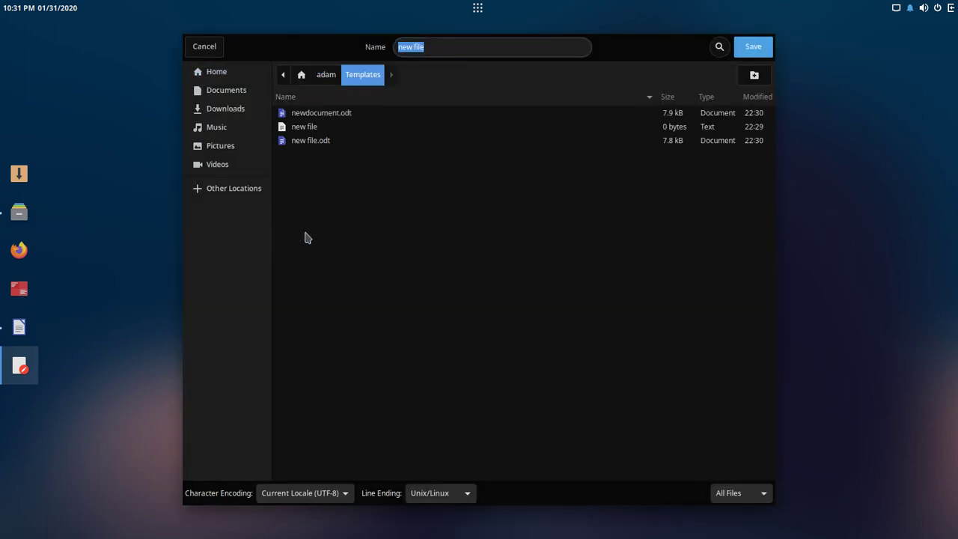
pyautogui.click(436, 46)
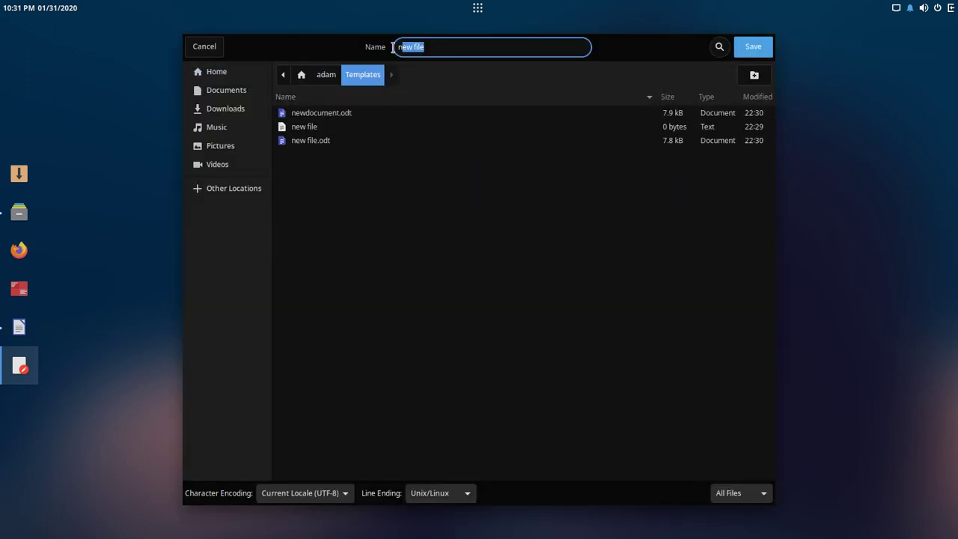
pyautogui.write('NewScript')
pyautogui.click(753, 47)
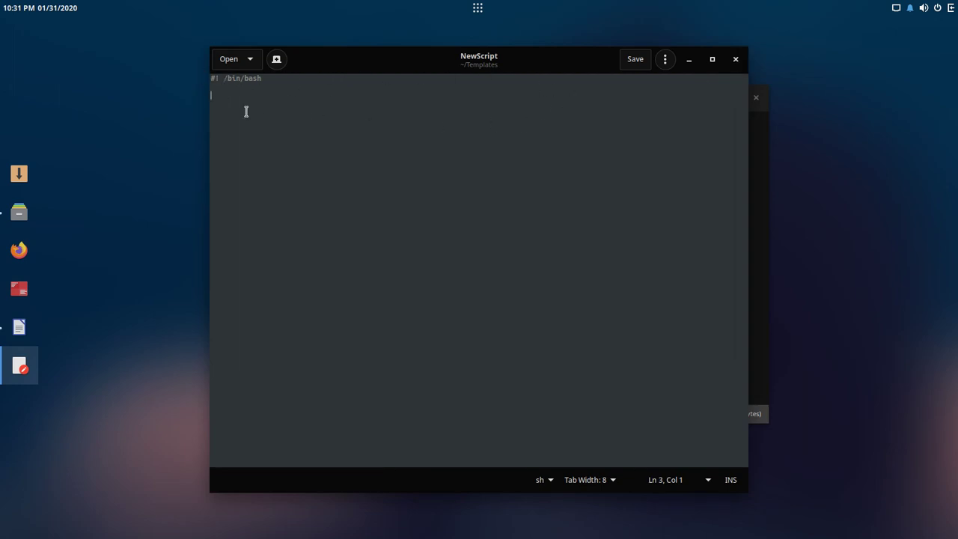
# Close the editor and create a NewScript file in Home from the NewScript template
pyautogui.click(734, 60)
pyautogui.click(603, 282)
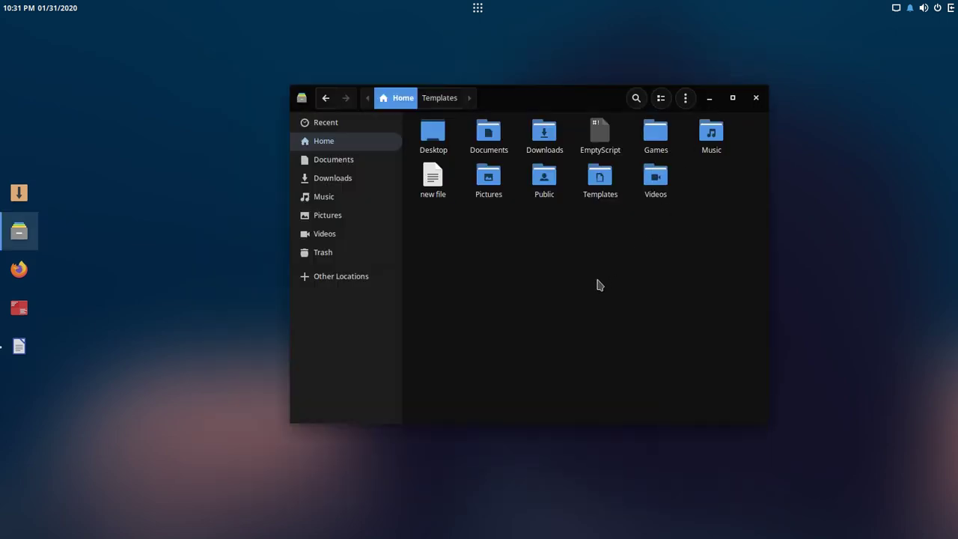
pyautogui.rightClick(508, 273)
pyautogui.moveTo(590, 293)
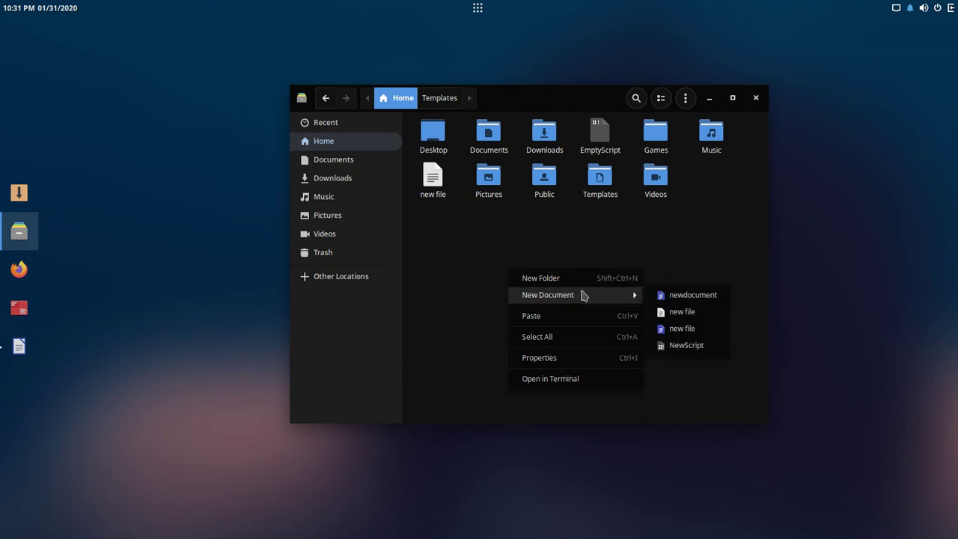
pyautogui.click(686, 346)
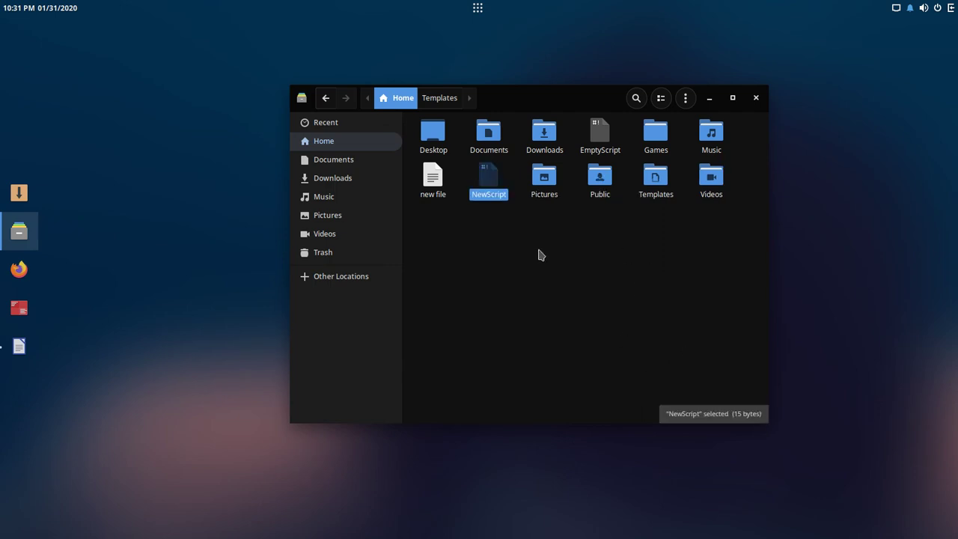
# Open NewScript to check its bash line, then close it without saving the stray edits
pyautogui.doubleClick(491, 182)
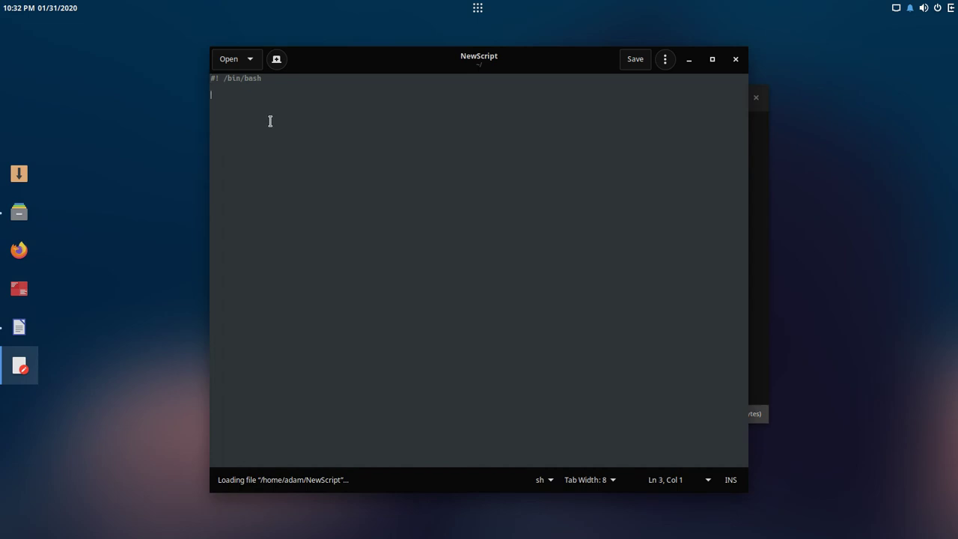
pyautogui.write('PFDKJW')
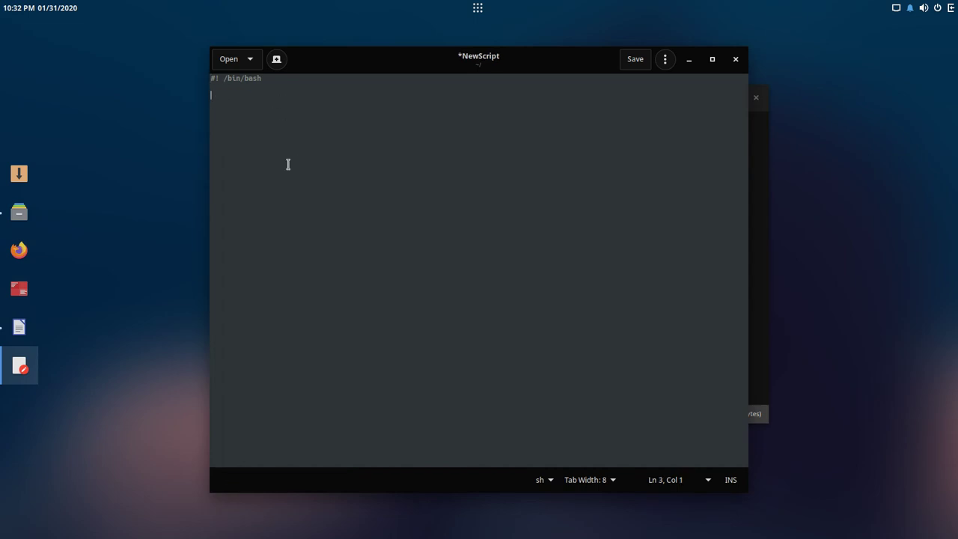
pyautogui.click(735, 59)
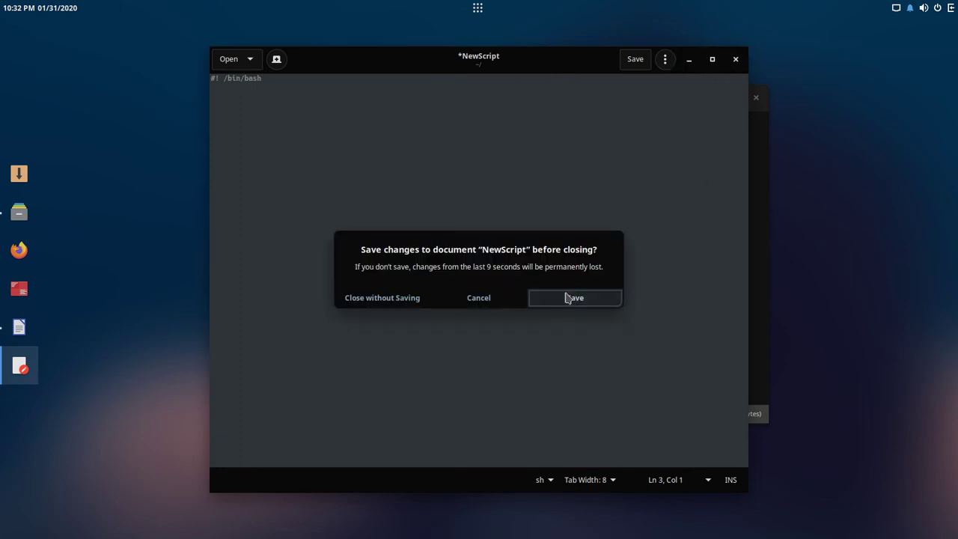
pyautogui.click(421, 300)
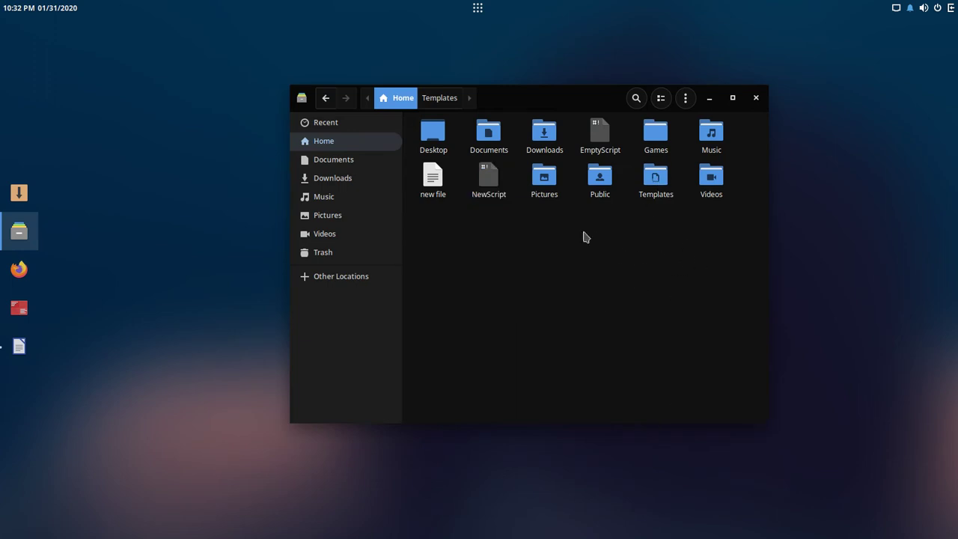
# Create newdocument.odt in Home from the newdocument template and open it in Writer
pyautogui.rightClick(473, 252)
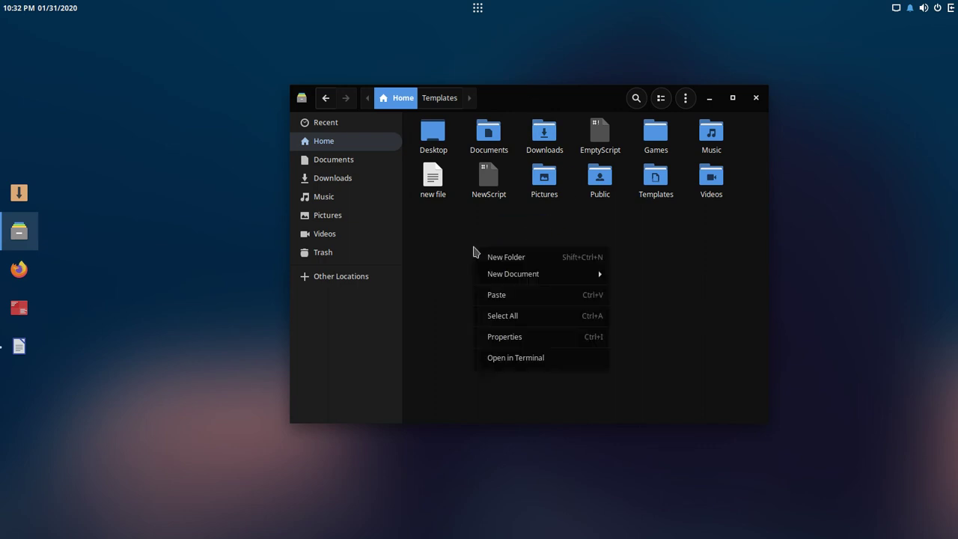
pyautogui.moveTo(554, 278)
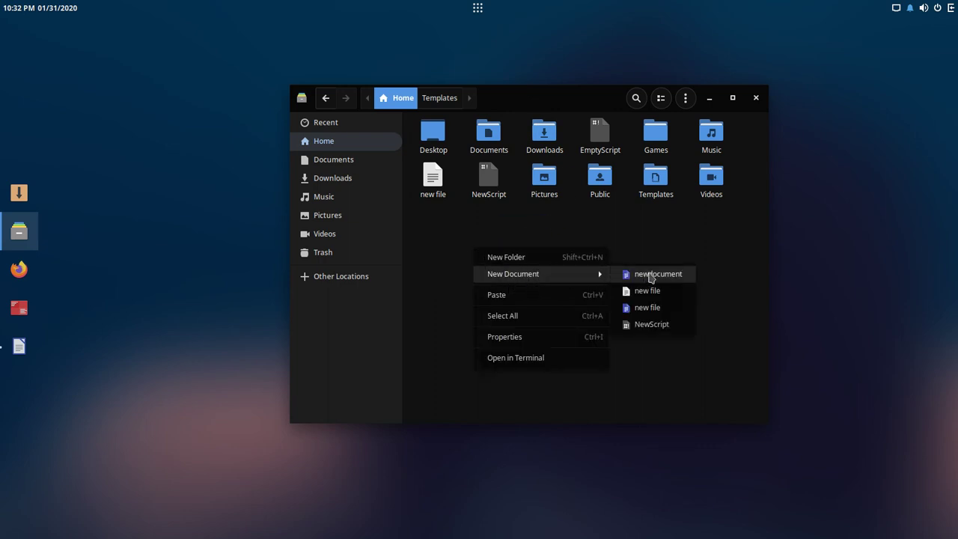
pyautogui.click(650, 275)
pyautogui.doubleClick(428, 189)
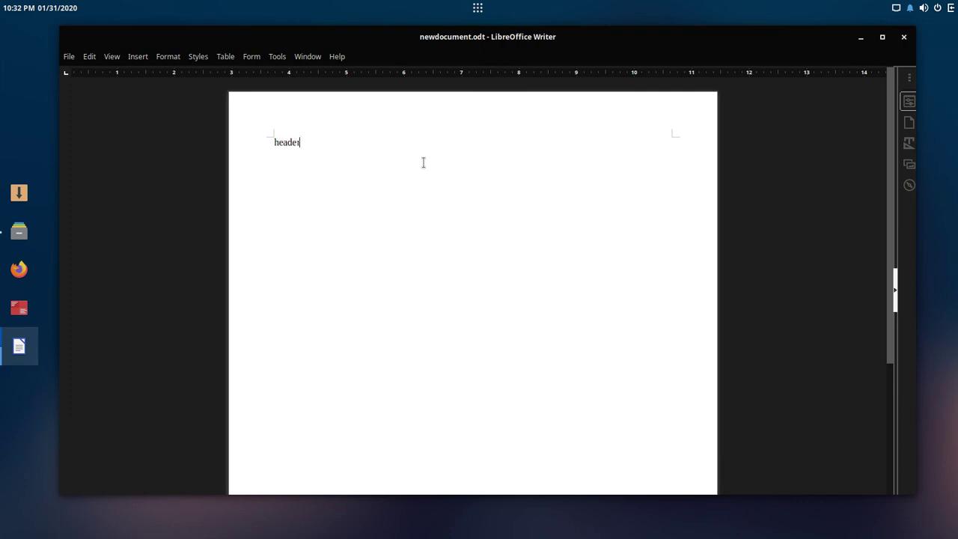
# Select the word 'header' in newdocument.odt, then deselect it
pyautogui.moveTo(319, 144); pyautogui.dragTo(217, 142)
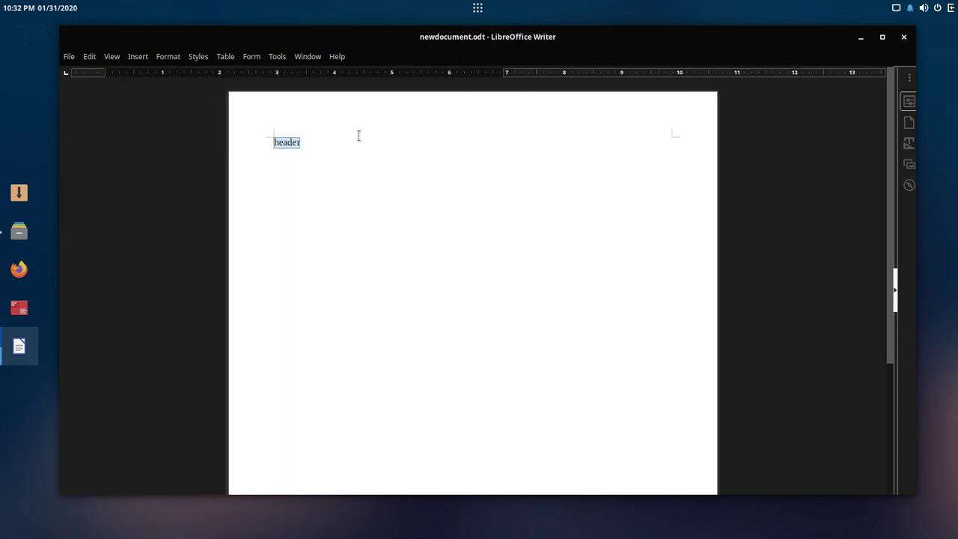
pyautogui.click(578, 177)
# Save a copy named 'newdocument WITH HEADER' into the Templates folder via Save As
pyautogui.click(67, 59)
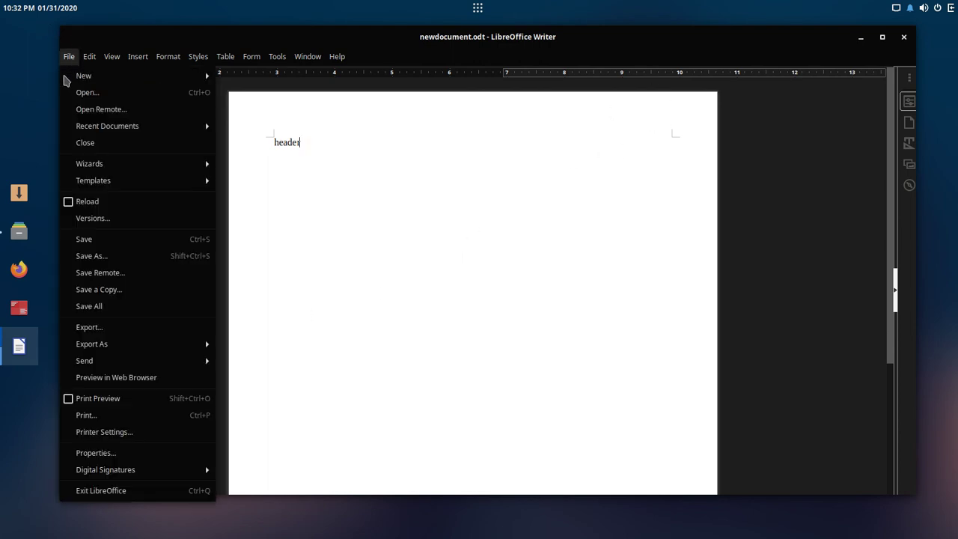
pyautogui.click(111, 259)
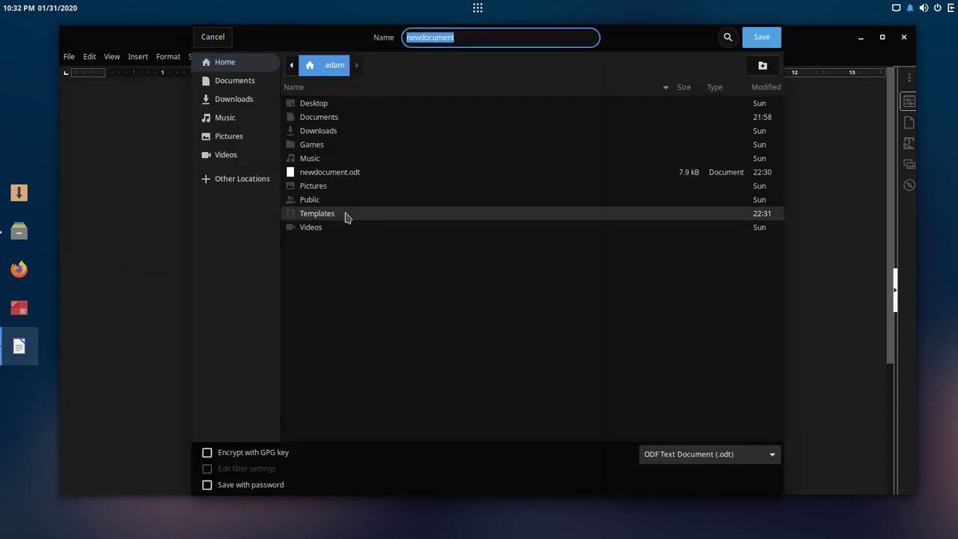
pyautogui.doubleClick(344, 214)
pyautogui.click(466, 39)
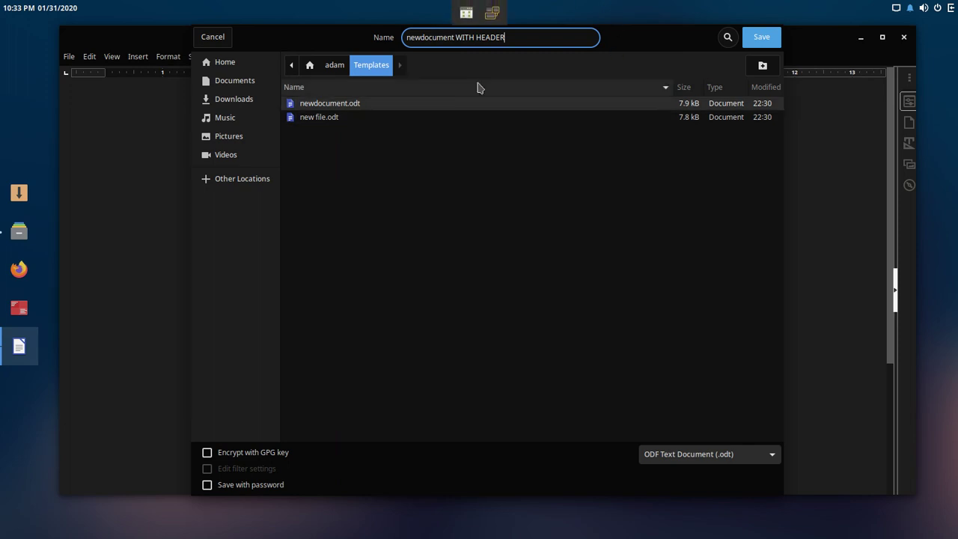
pyautogui.click(761, 36)
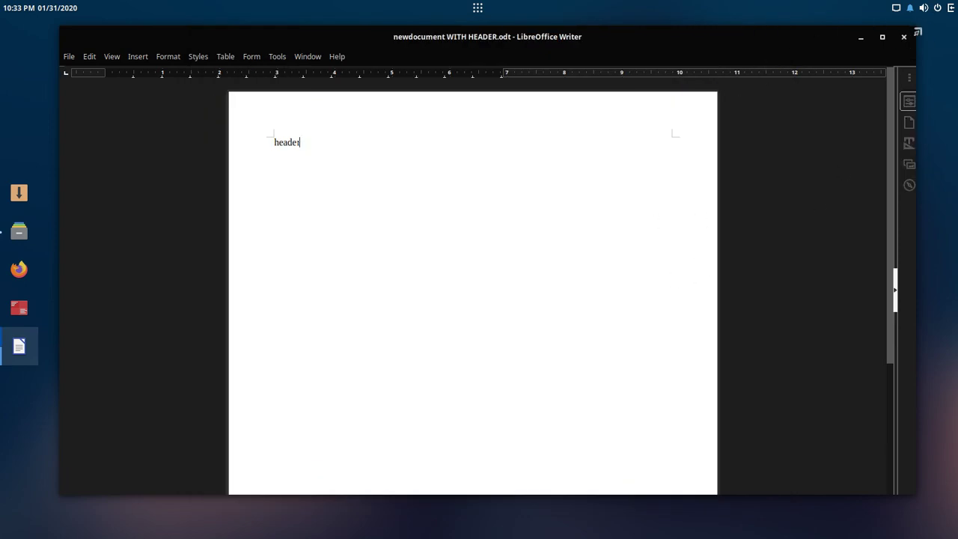
# Minimize Writer, create 'newdocument WITH HEADER.odt' in Home from the new template, and open it
pyautogui.click(861, 37)
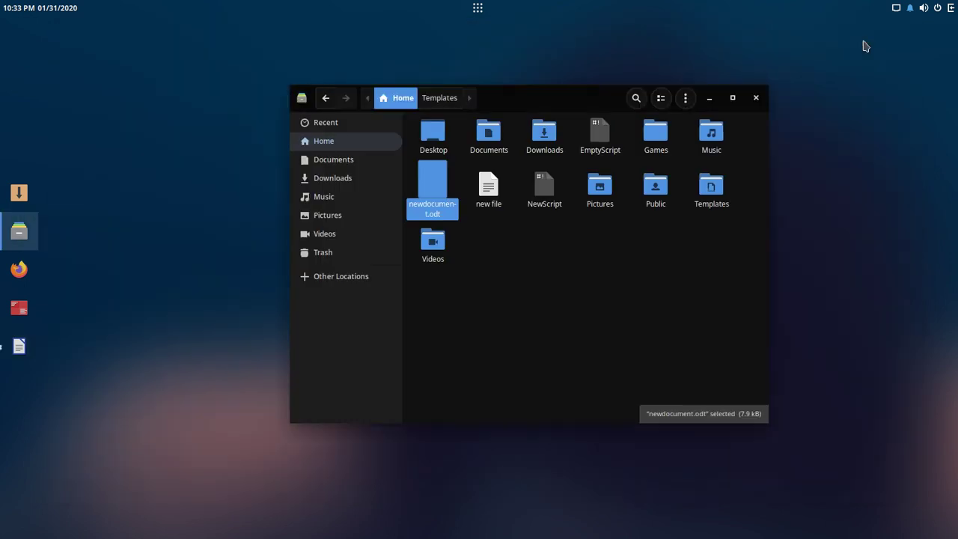
pyautogui.rightClick(543, 303)
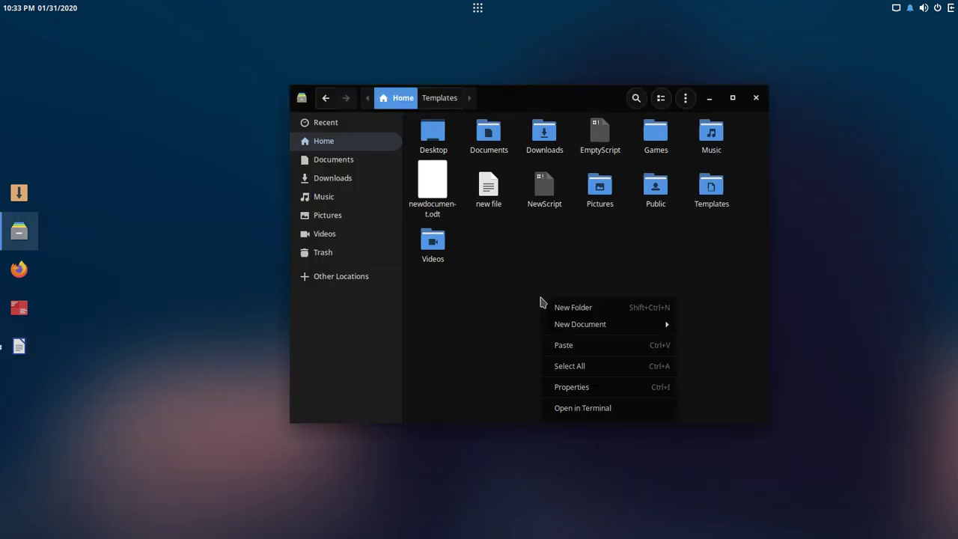
pyautogui.moveTo(669, 325)
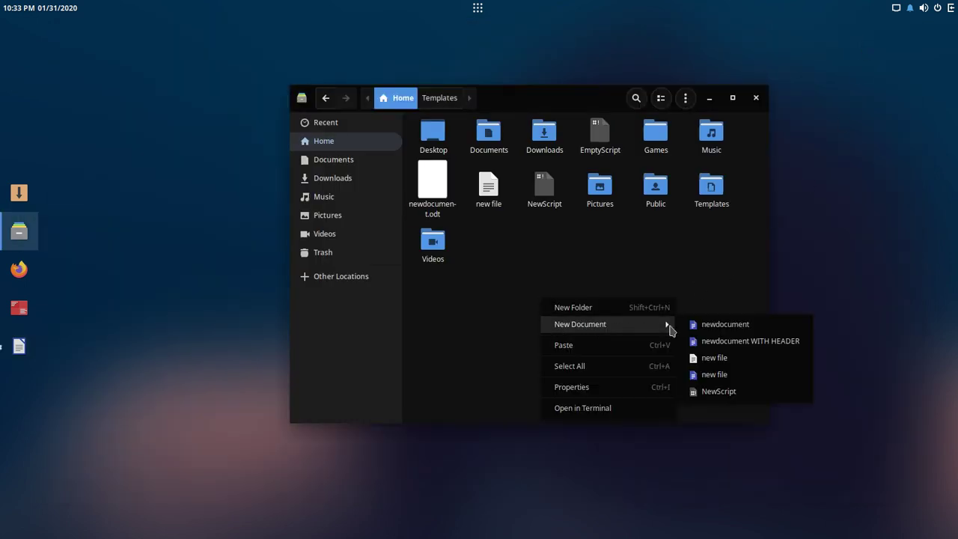
pyautogui.click(749, 340)
pyautogui.doubleClick(485, 184)
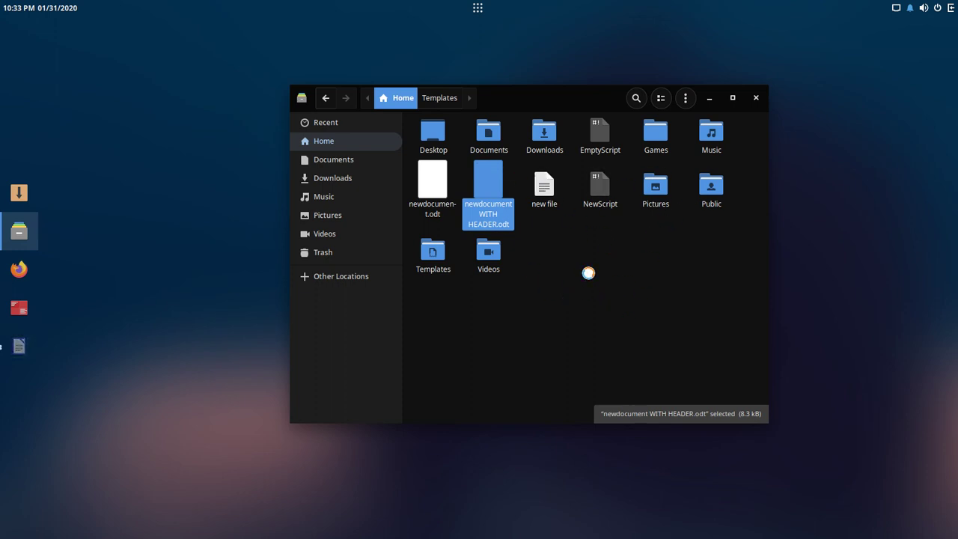
# Check the new document shows 'header', close it, and minimize the other Writer window
pyautogui.click(515, 327)
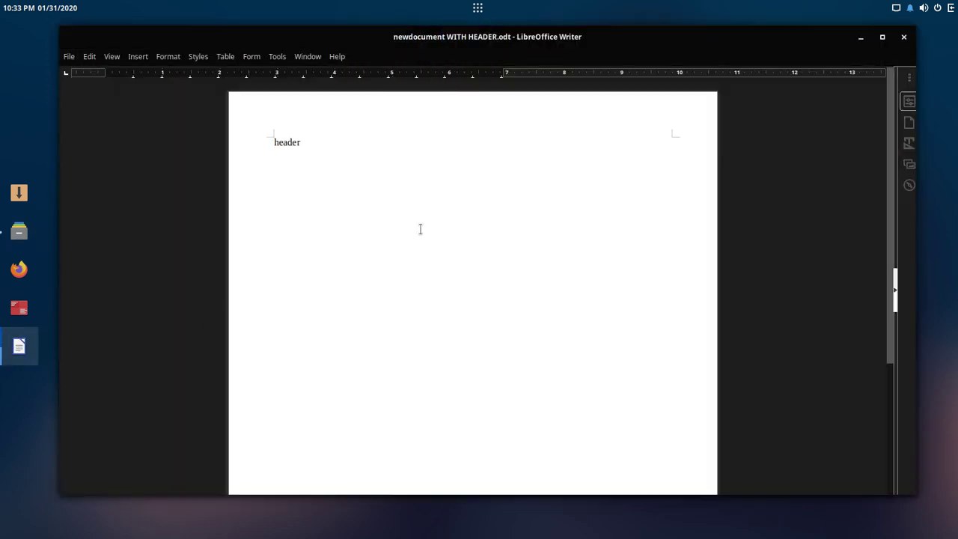
pyautogui.click(906, 39)
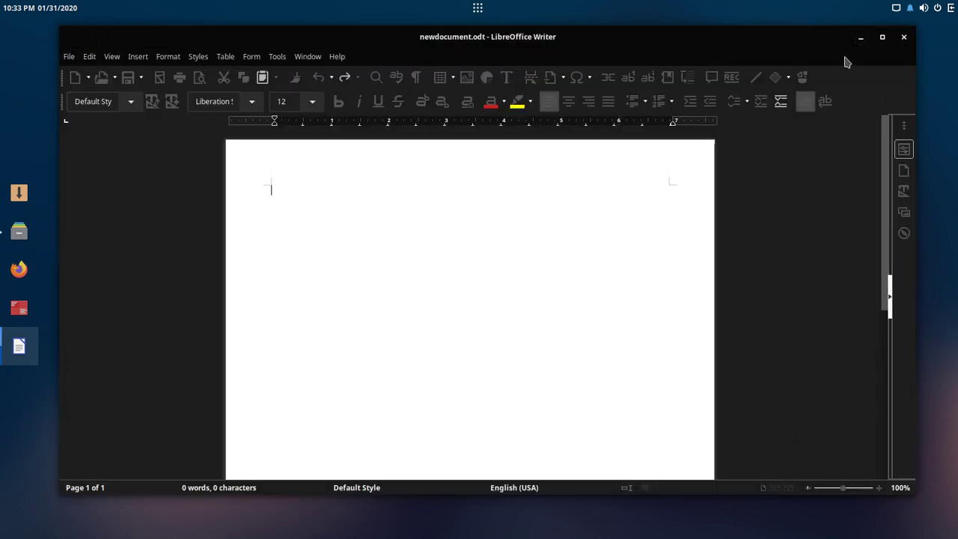
pyautogui.click(860, 38)
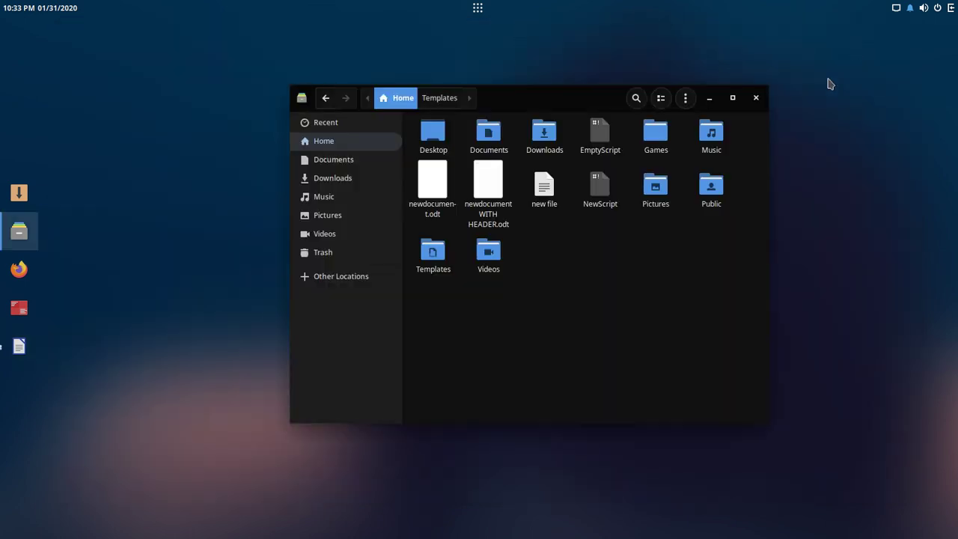
# Minimize the file manager and exit the SolusOS virtual machine's full-screen view
pyautogui.click(709, 98)
pyautogui.moveTo(438, 5)
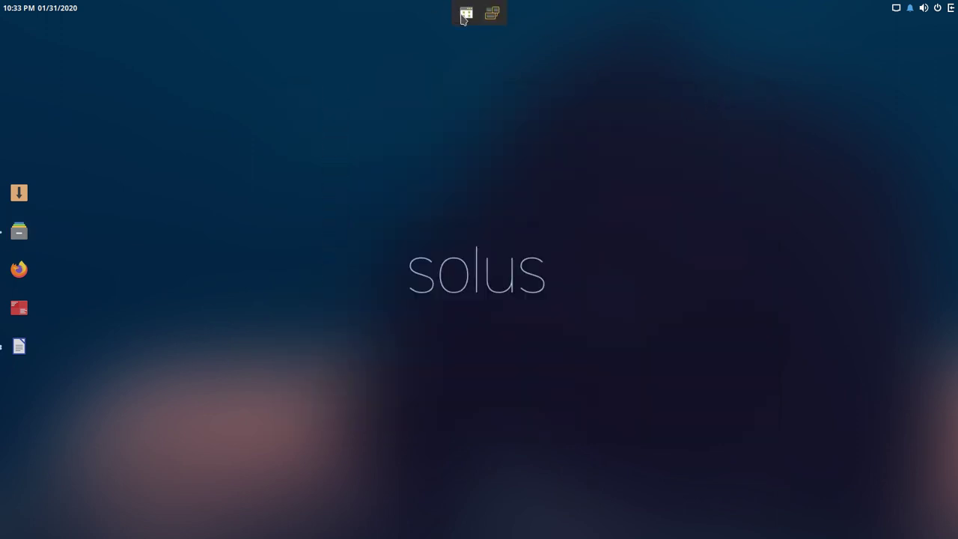
pyautogui.click(465, 14)
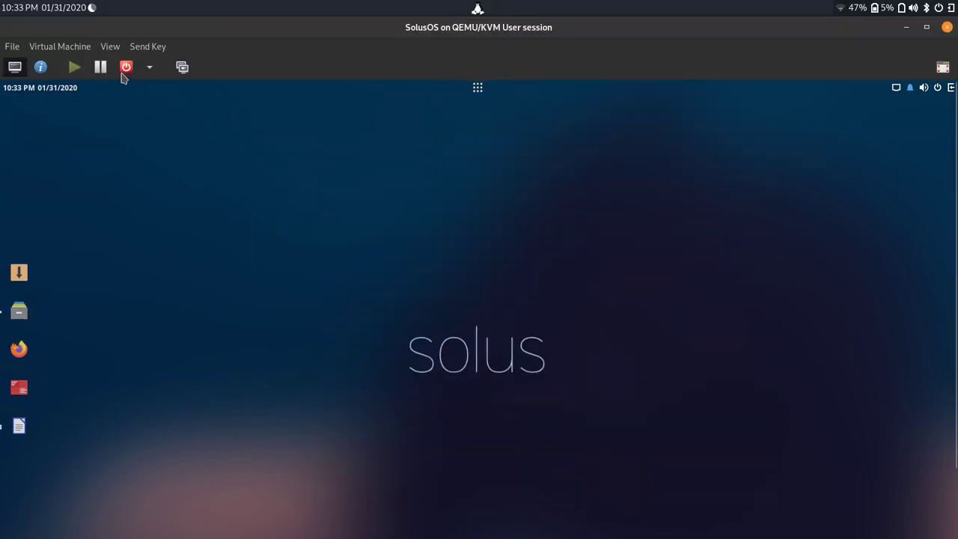